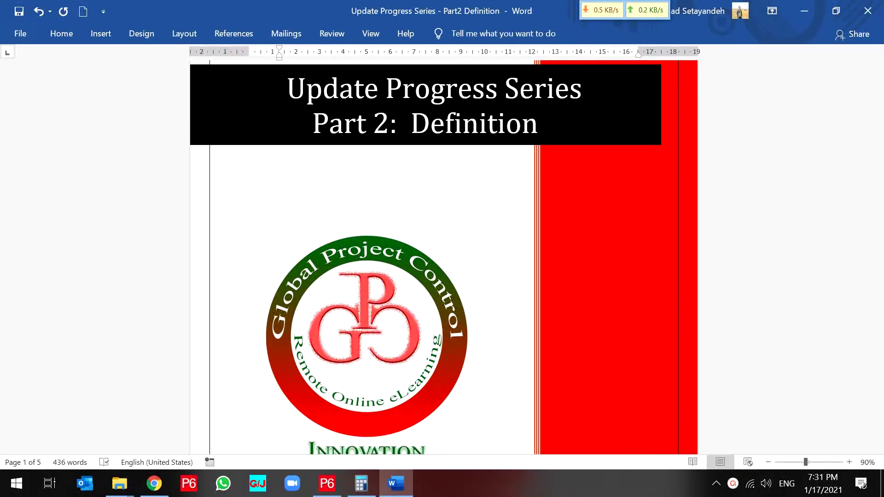
- Scroll past the cover page to page 2's lesson on Activity Steps advantages
{"action": "scroll", "coordinate": [457, 258], "scroll_direction": "down", "scroll_amount": 4}
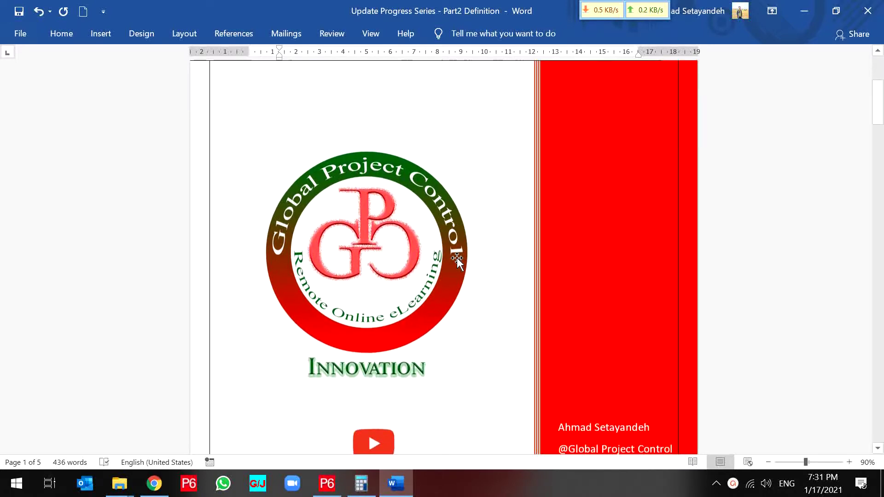
{"action": "scroll", "coordinate": [457, 260], "scroll_direction": "down", "scroll_amount": 5}
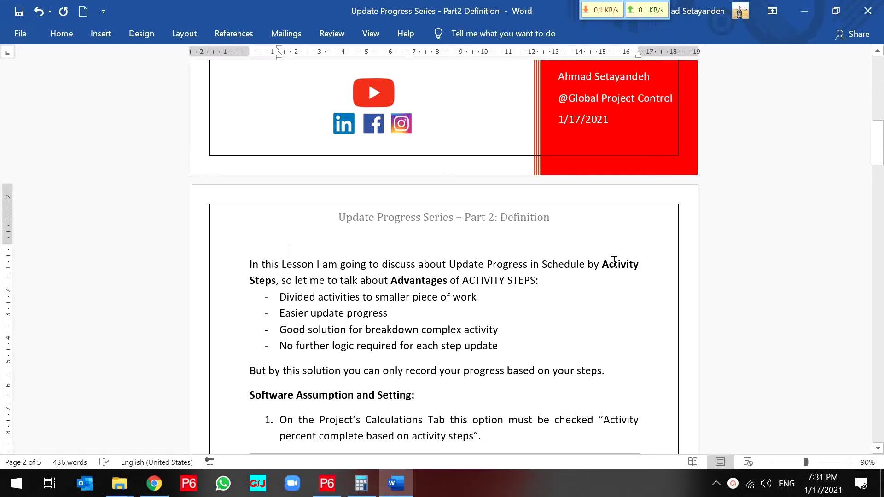
- Highlight 'Activity Steps' and one listed advantage, read down to How to use, then switch to P6
{"action": "left_click_drag", "start_coordinate": [602, 275], "coordinate": [276, 281]}
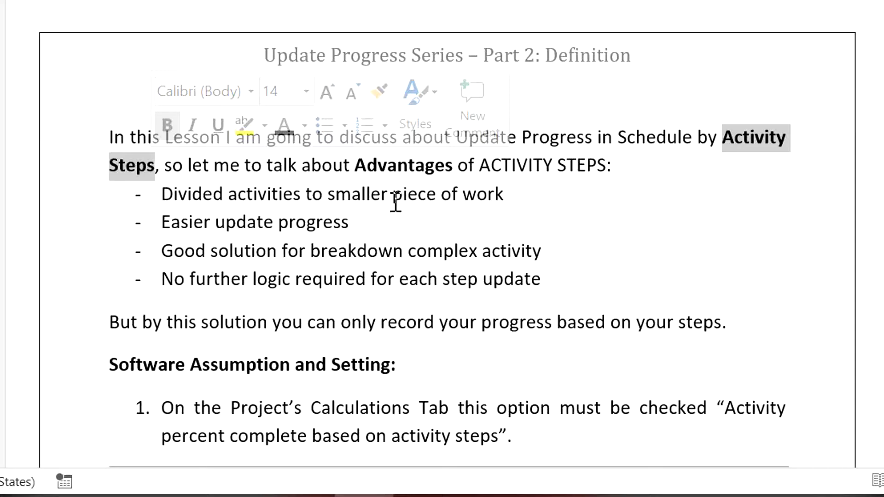
{"action": "left_click_drag", "start_coordinate": [515, 194], "coordinate": [190, 191]}
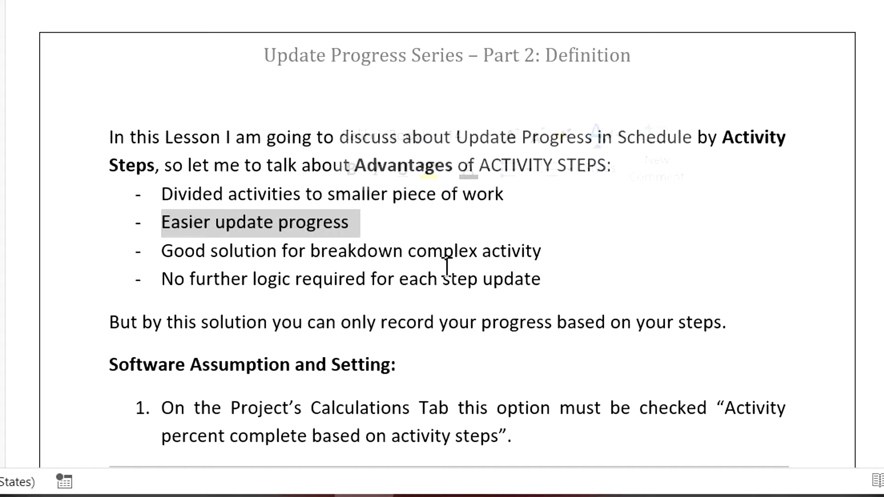
{"action": "scroll", "coordinate": [447, 267], "scroll_direction": "down", "scroll_amount": 3}
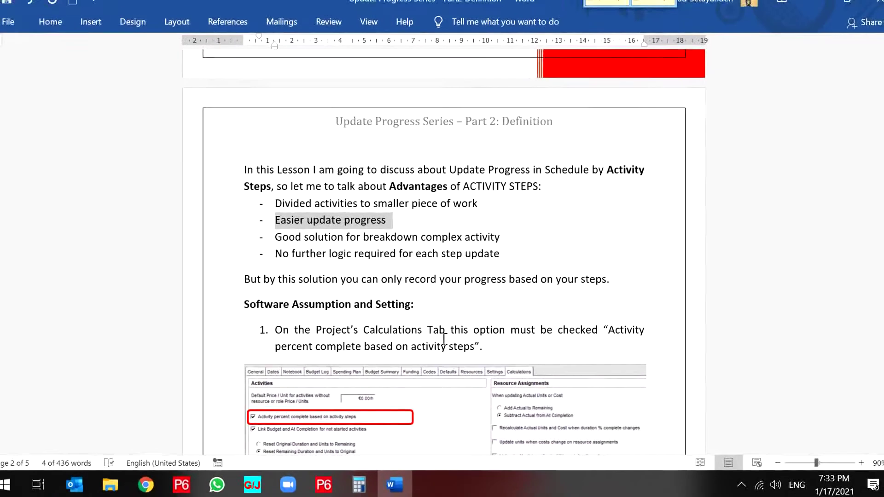
{"action": "scroll", "coordinate": [443, 339], "scroll_direction": "down", "scroll_amount": 5}
{"action": "key", "text": "alt"}
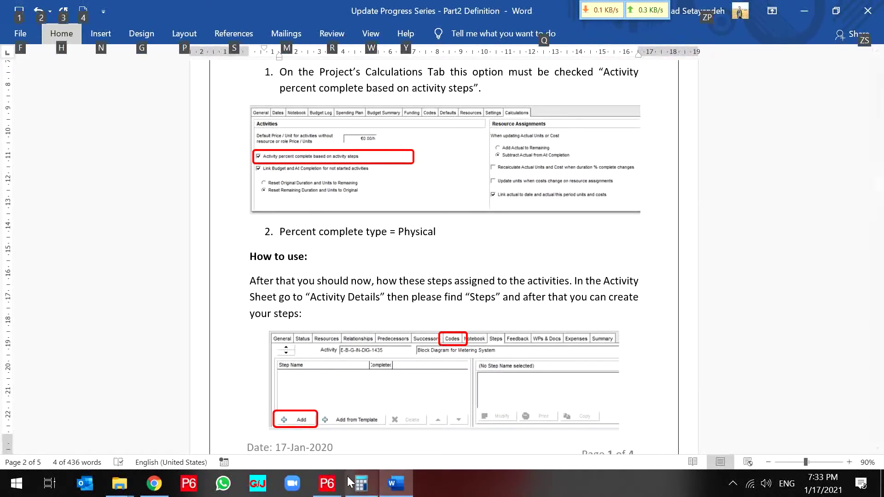
{"action": "left_click", "coordinate": [327, 483]}
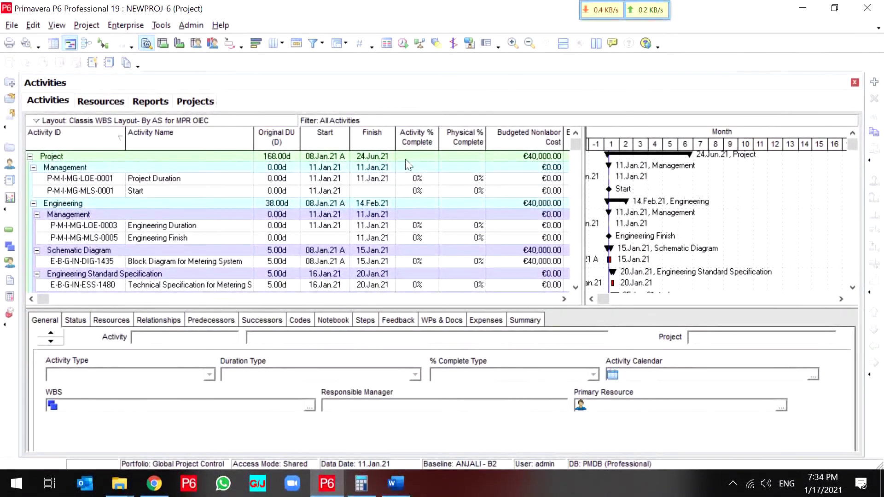
{"action": "left_click", "coordinate": [192, 207]}
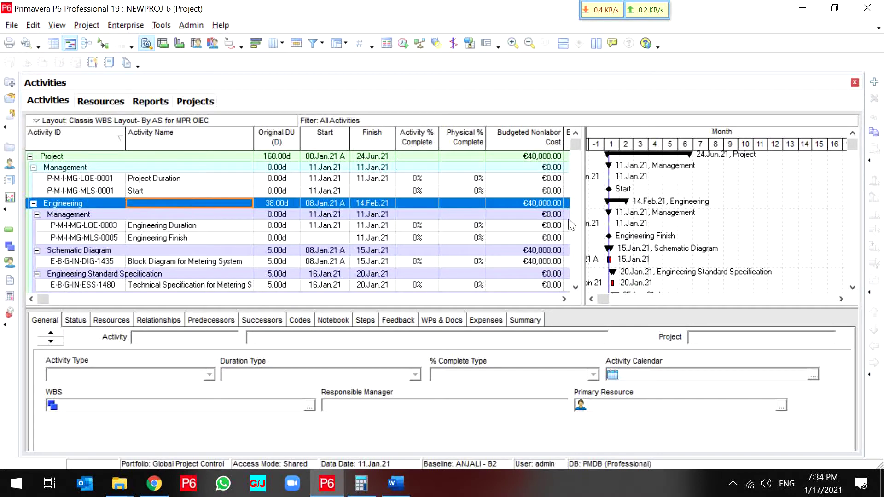
{"action": "scroll", "coordinate": [672, 231], "scroll_direction": "down", "scroll_amount": 2}
{"action": "left_click_drag", "start_coordinate": [644, 153], "coordinate": [672, 152]}
{"action": "scroll", "coordinate": [700, 249], "scroll_direction": "down", "scroll_amount": 4}
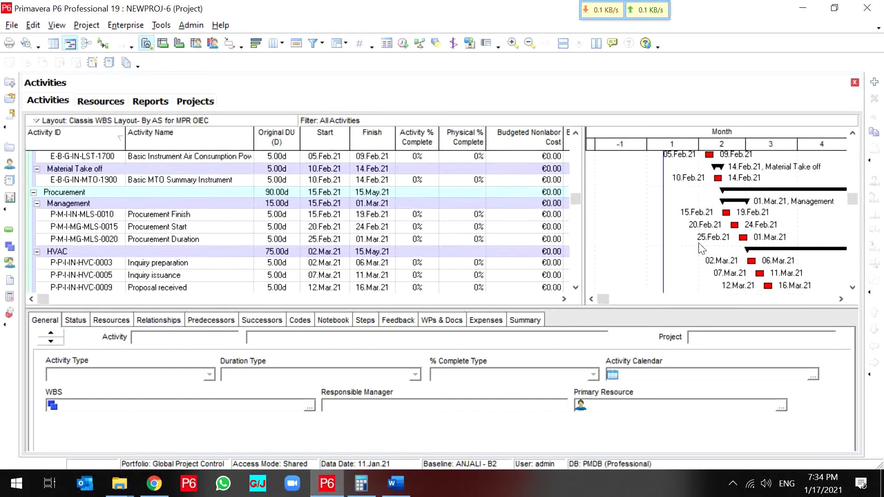
{"action": "scroll", "coordinate": [701, 248], "scroll_direction": "down", "scroll_amount": 3}
{"action": "scroll", "coordinate": [701, 248], "scroll_direction": "up", "scroll_amount": 7}
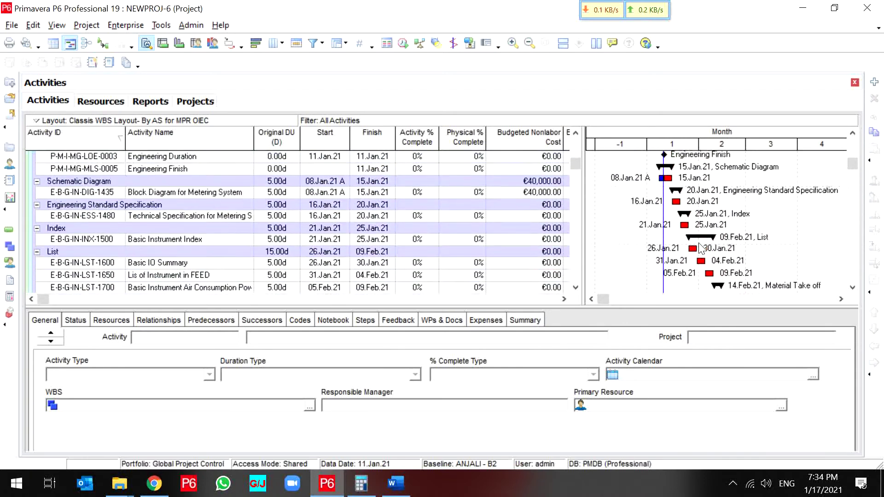
{"action": "scroll", "coordinate": [701, 249], "scroll_direction": "up", "scroll_amount": 2}
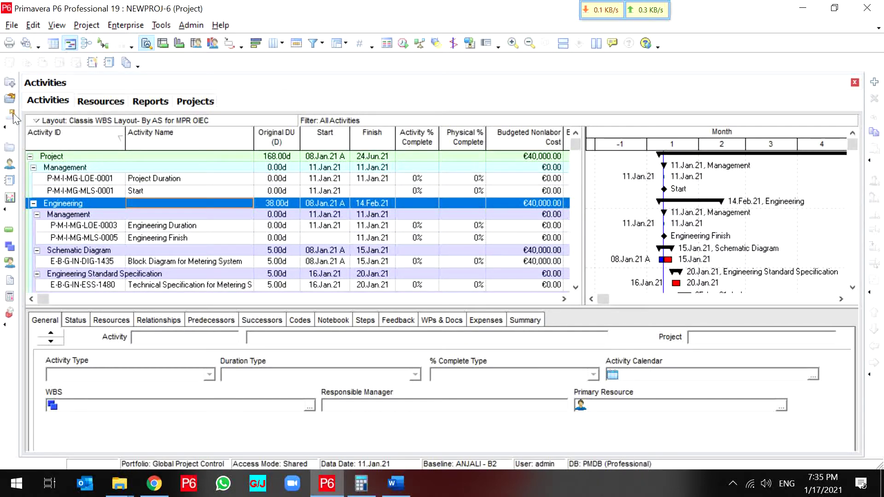
- Enable 'Activity percent complete based on activity steps' for NEWPROJ-6, confirming the physical percent recalculation
{"action": "left_click", "coordinate": [11, 146]}
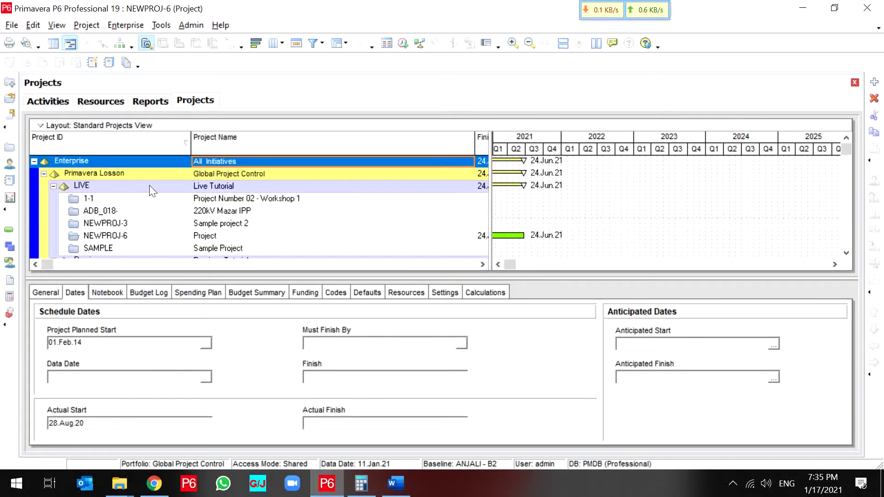
{"action": "left_click", "coordinate": [224, 236]}
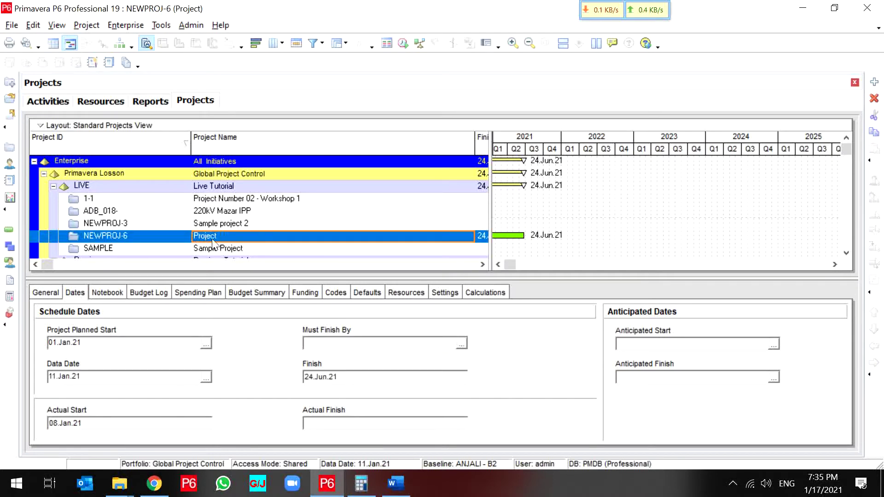
{"action": "left_click", "coordinate": [364, 295]}
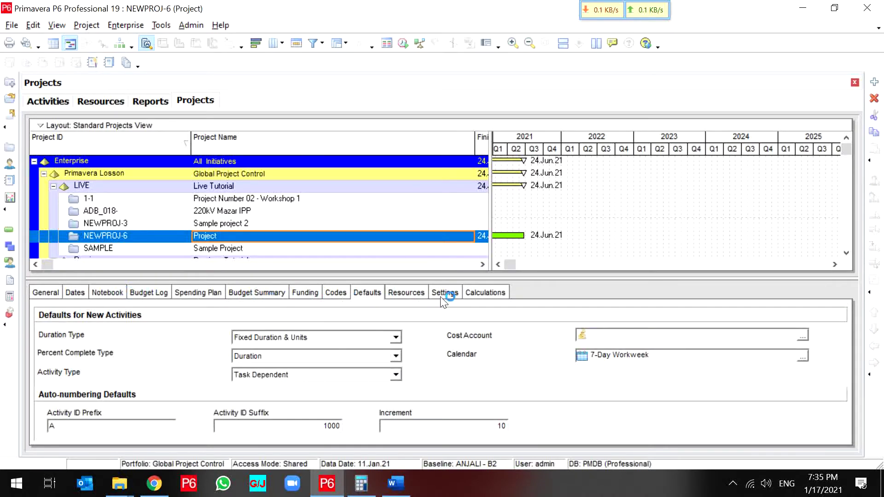
{"action": "left_click", "coordinate": [485, 293]}
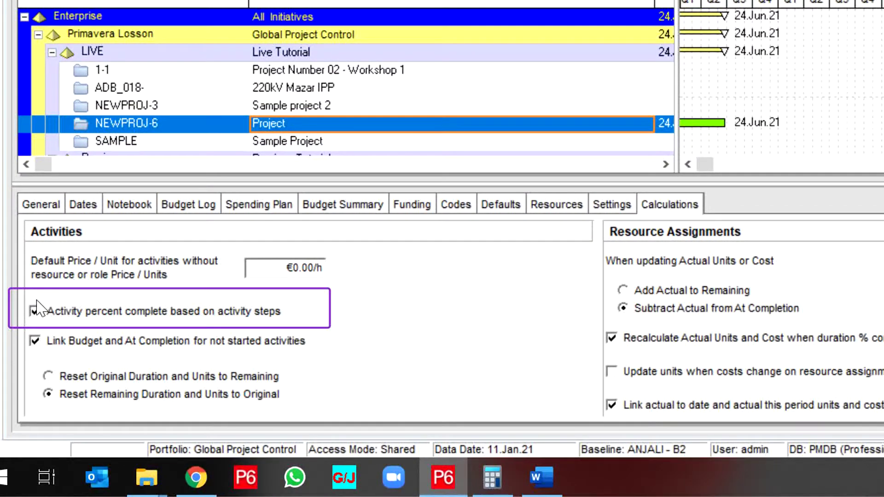
{"action": "left_click", "coordinate": [33, 315]}
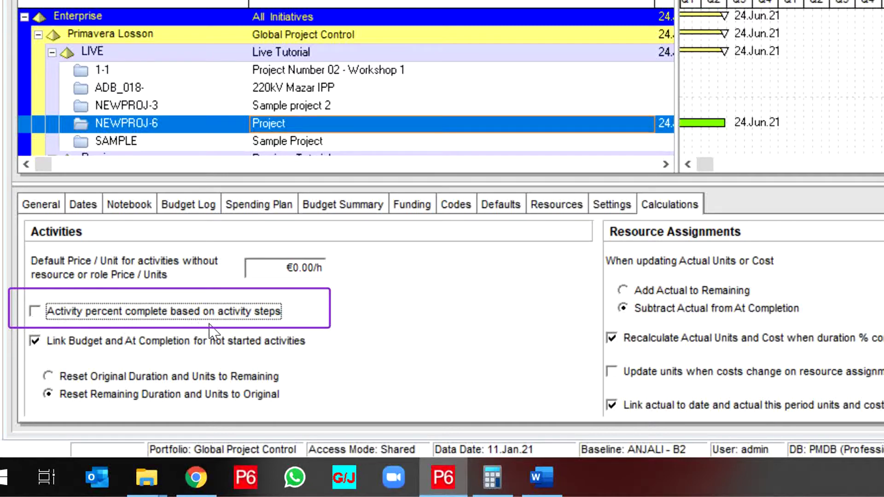
{"action": "left_click", "coordinate": [39, 315]}
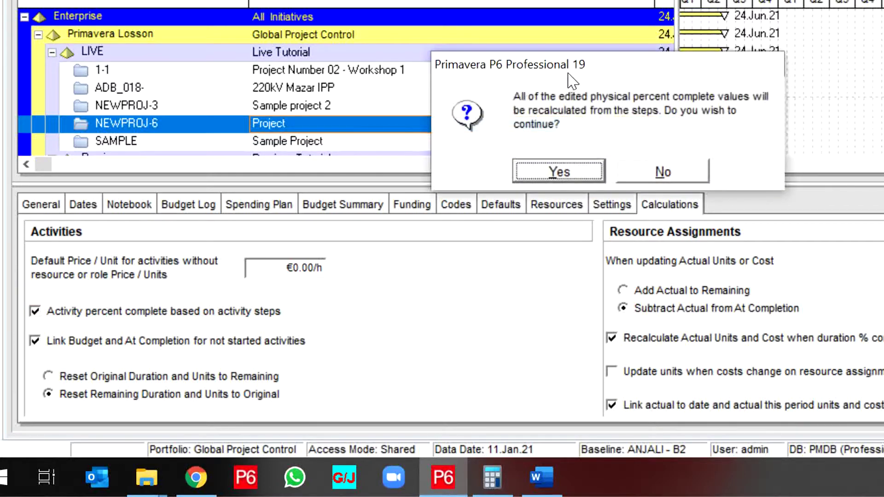
{"action": "left_click", "coordinate": [554, 174]}
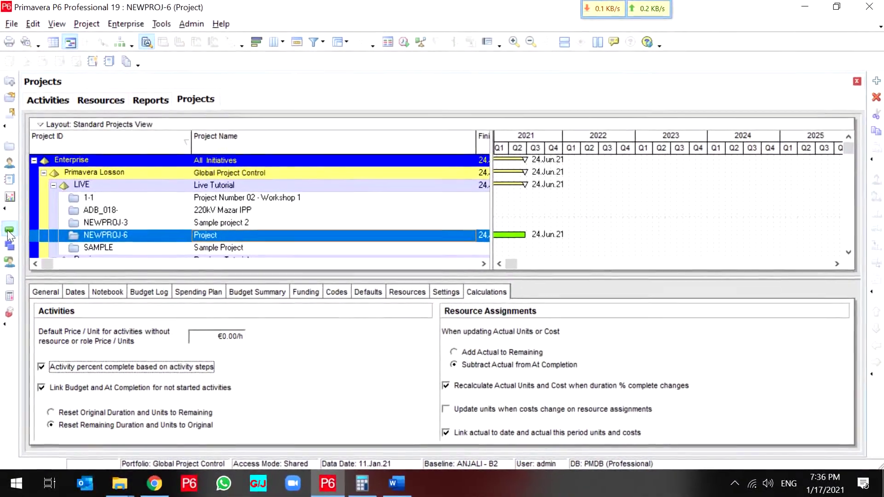
- Select activity E-B-G-IN-ESS-1480, Technical Specification for Metering System, in the Activities list
{"action": "left_click", "coordinate": [7, 230]}
{"action": "scroll", "coordinate": [192, 241], "scroll_direction": "up", "scroll_amount": 4}
{"action": "scroll", "coordinate": [192, 241], "scroll_direction": "up", "scroll_amount": 2}
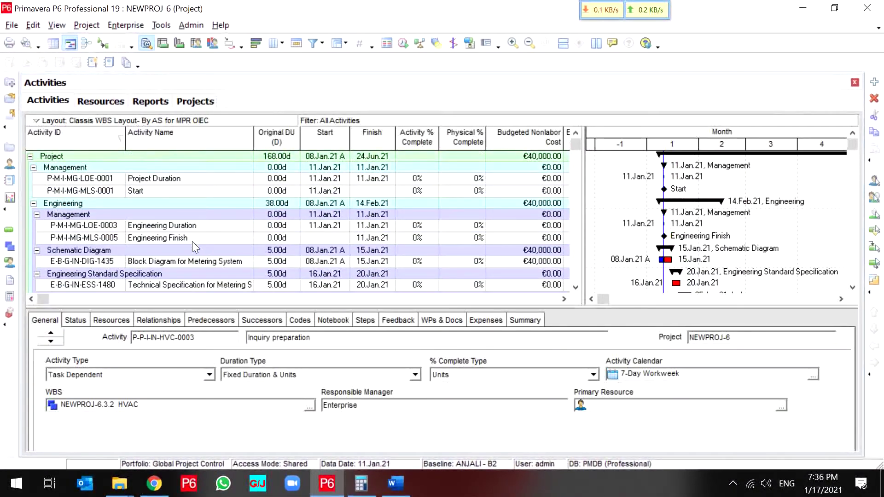
{"action": "left_click", "coordinate": [165, 227]}
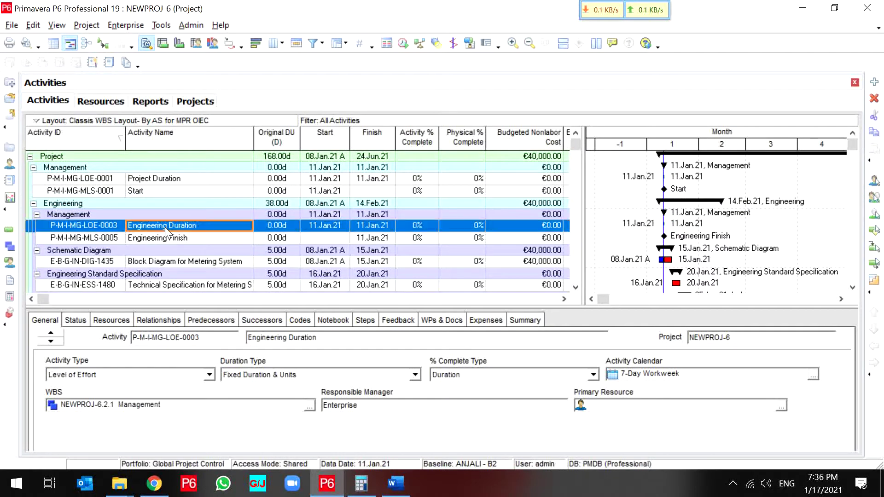
{"action": "scroll", "coordinate": [165, 227], "scroll_direction": "down", "scroll_amount": 1}
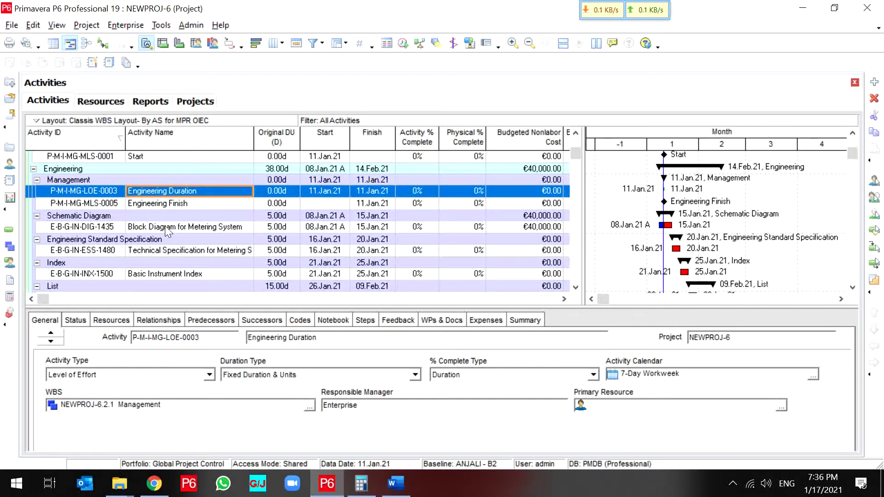
{"action": "left_click", "coordinate": [165, 226]}
{"action": "scroll", "coordinate": [164, 225], "scroll_direction": "down", "scroll_amount": 1}
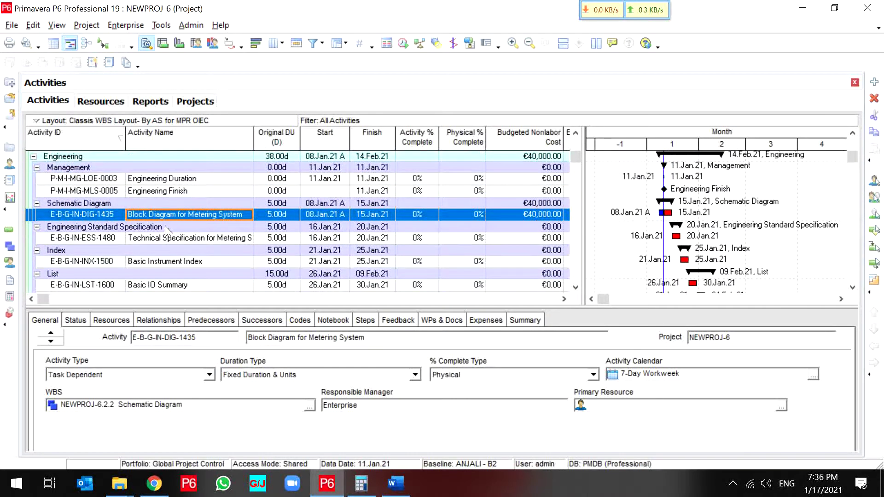
{"action": "left_click", "coordinate": [165, 236]}
{"action": "scroll", "coordinate": [164, 236], "scroll_direction": "down", "scroll_amount": 1}
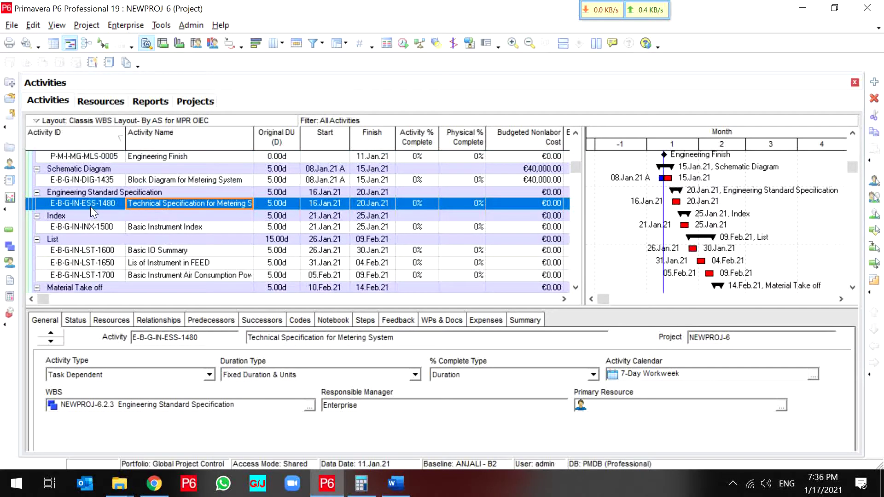
{"action": "scroll", "coordinate": [161, 224], "scroll_direction": "up", "scroll_amount": 2}
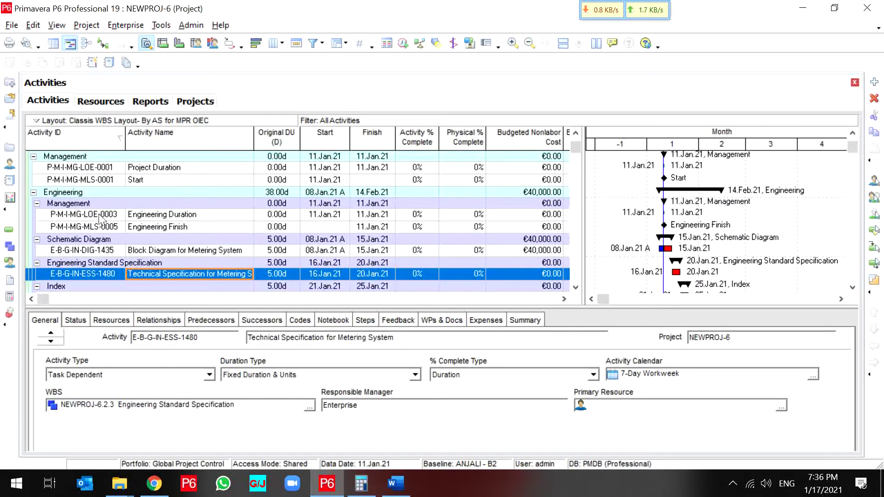
{"action": "scroll", "coordinate": [142, 249], "scroll_direction": "down", "scroll_amount": 2}
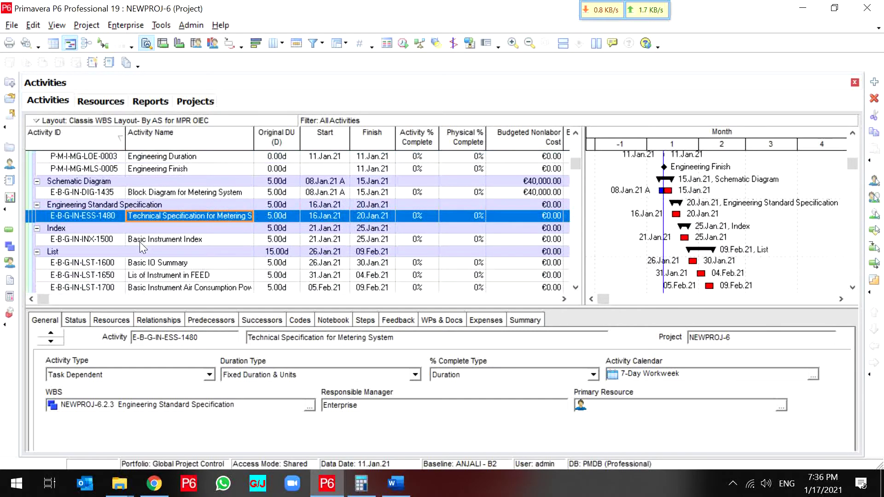
{"action": "scroll", "coordinate": [142, 249], "scroll_direction": "down", "scroll_amount": 6}
{"action": "scroll", "coordinate": [142, 249], "scroll_direction": "up", "scroll_amount": 3}
{"action": "scroll", "coordinate": [142, 248], "scroll_direction": "up", "scroll_amount": 3}
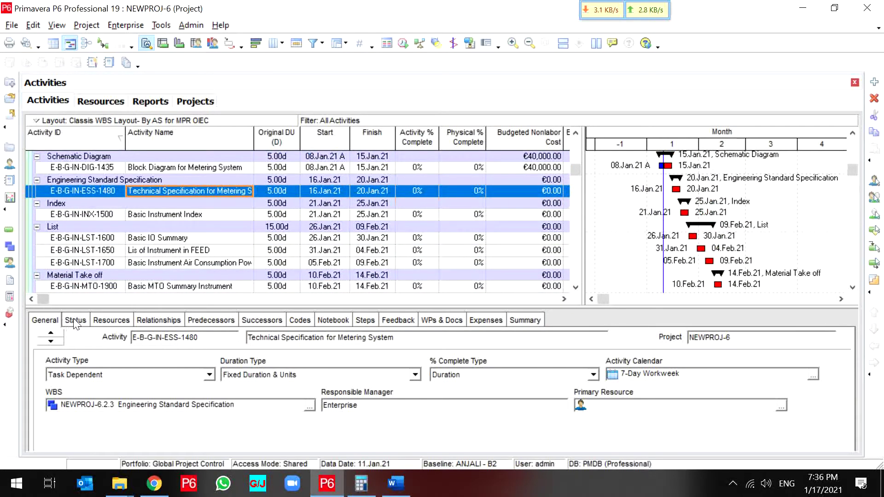
- Set the activity's % Complete Type to Physical on the General tab
{"action": "left_click", "coordinate": [480, 374]}
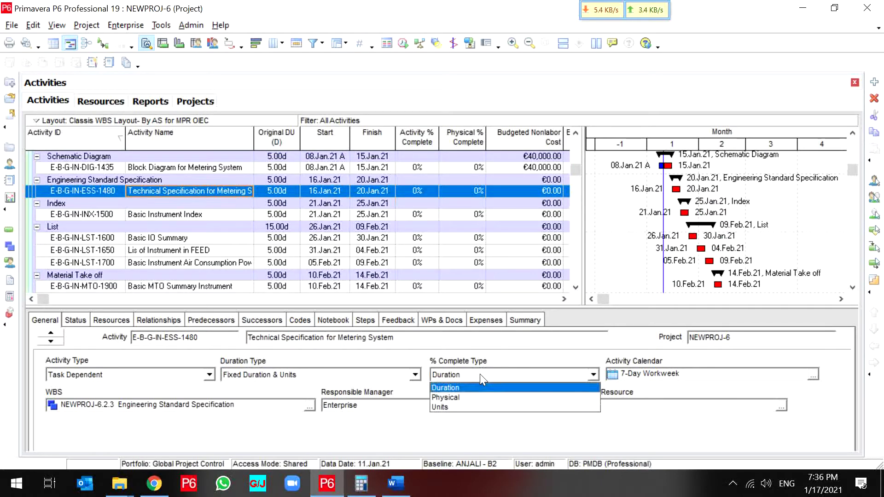
{"action": "left_click", "coordinate": [473, 399]}
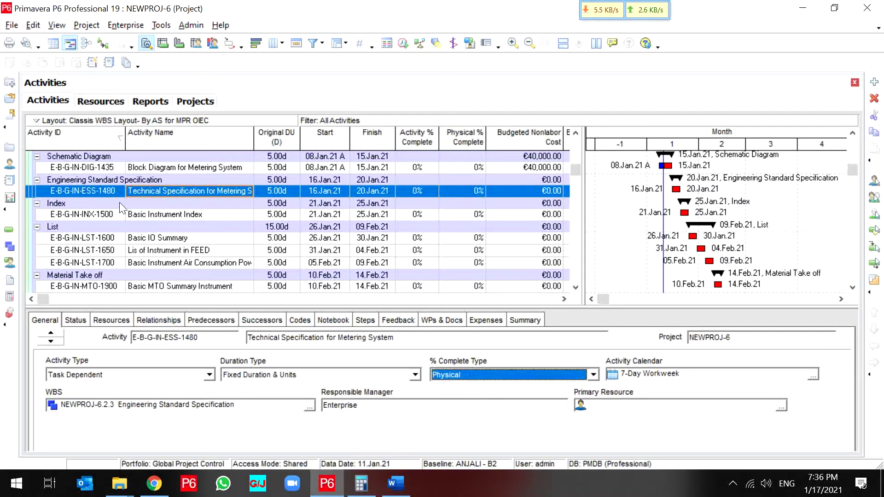
{"action": "left_click", "coordinate": [95, 194]}
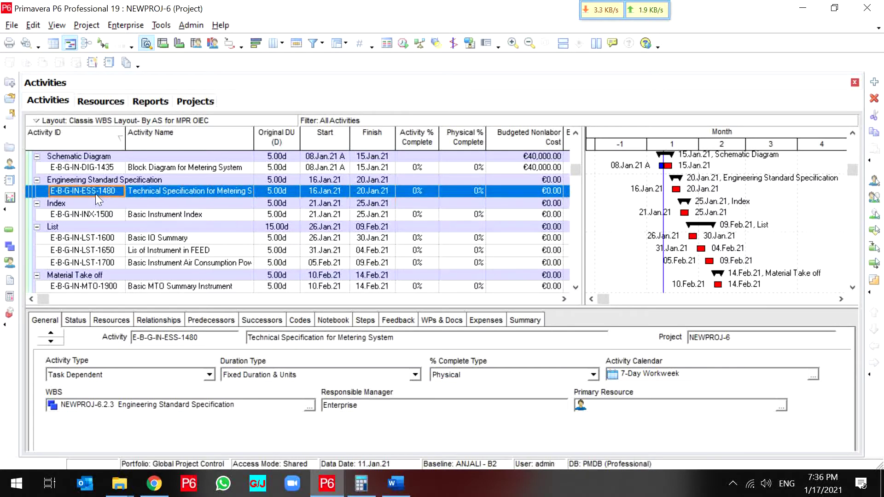
{"action": "scroll", "coordinate": [157, 206], "scroll_direction": "up", "scroll_amount": 3}
{"action": "scroll", "coordinate": [157, 206], "scroll_direction": "up", "scroll_amount": 1}
{"action": "scroll", "coordinate": [154, 202], "scroll_direction": "down", "scroll_amount": 2}
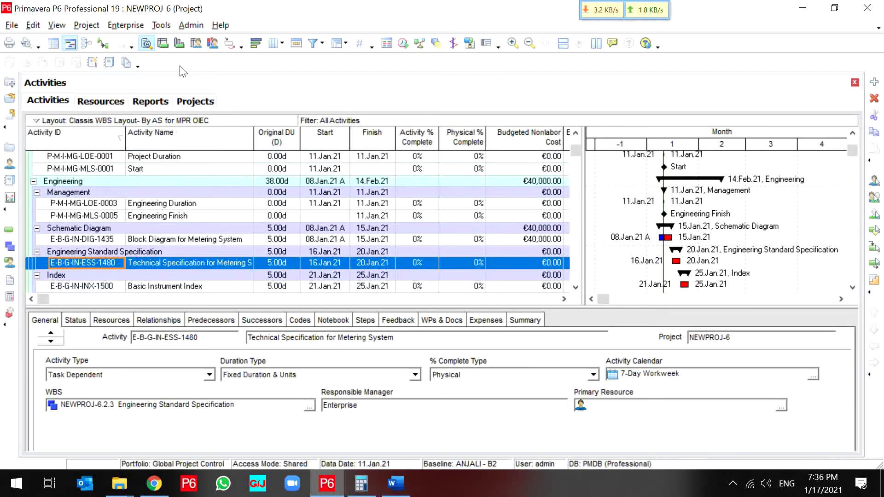
- Edit a global change with the condition: If WBS is under NEWPROJ-6.2
{"action": "left_click", "coordinate": [162, 25]}
{"action": "left_click", "coordinate": [214, 166]}
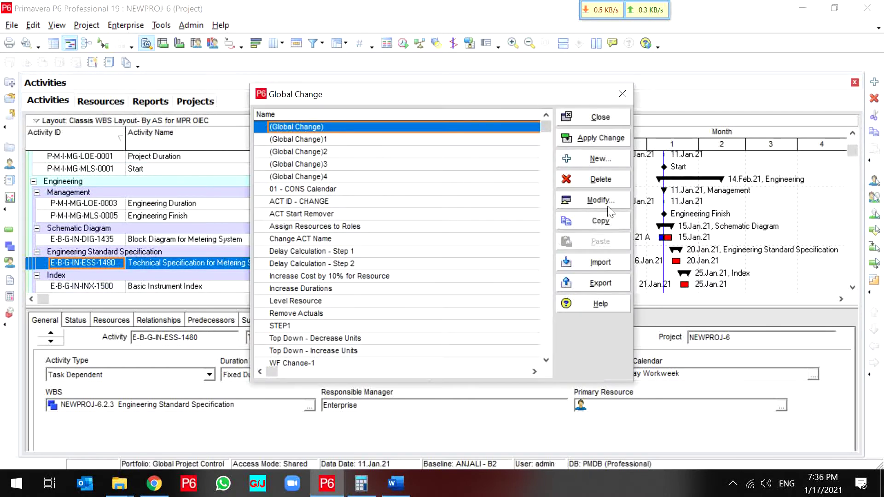
{"action": "left_click", "coordinate": [608, 194]}
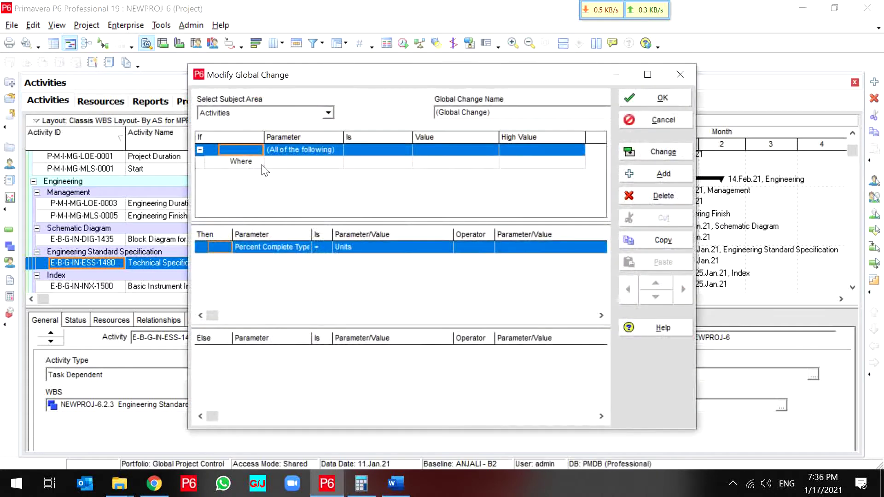
{"action": "left_click", "coordinate": [308, 163]}
{"action": "left_click", "coordinate": [327, 164]}
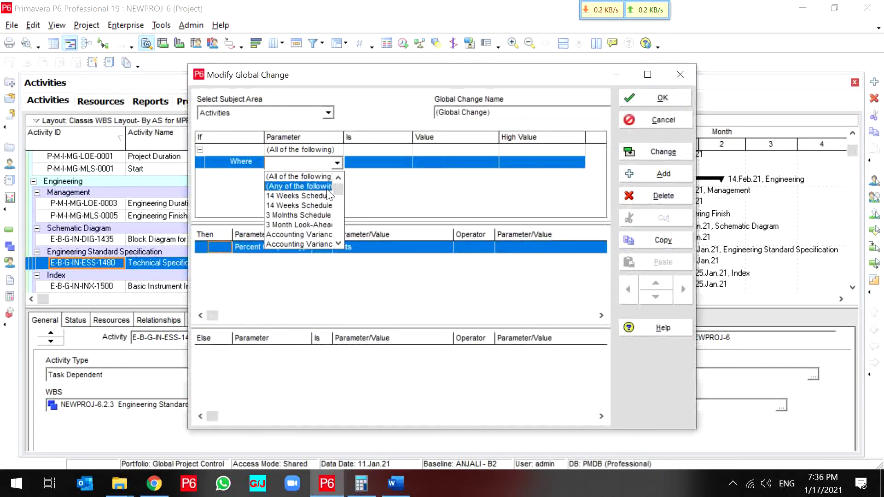
{"action": "key", "text": "w"}
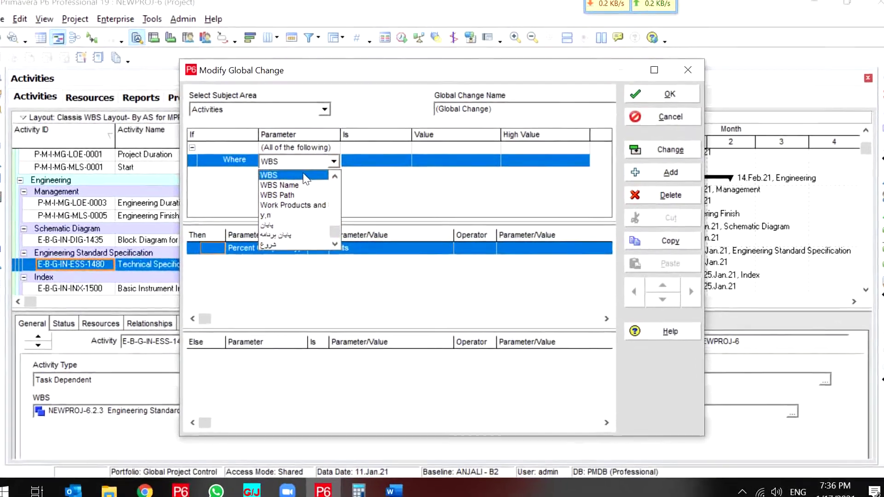
{"action": "left_click", "coordinate": [297, 176]}
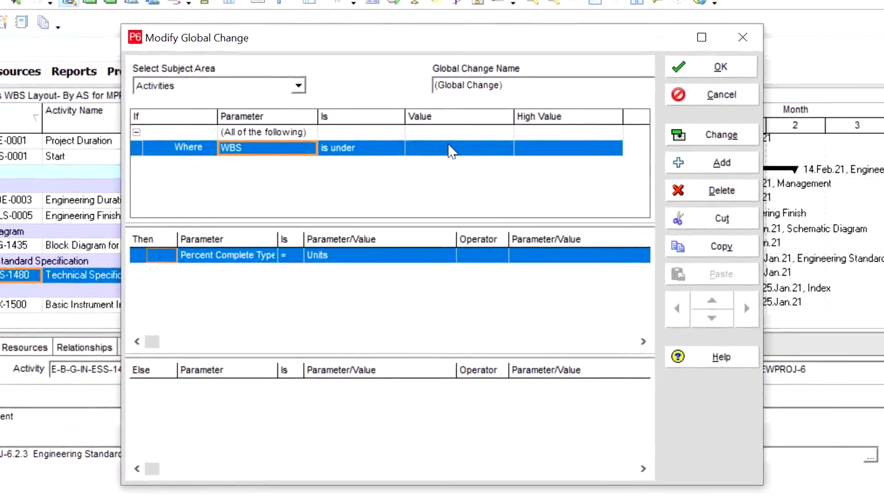
{"action": "left_click", "coordinate": [451, 151]}
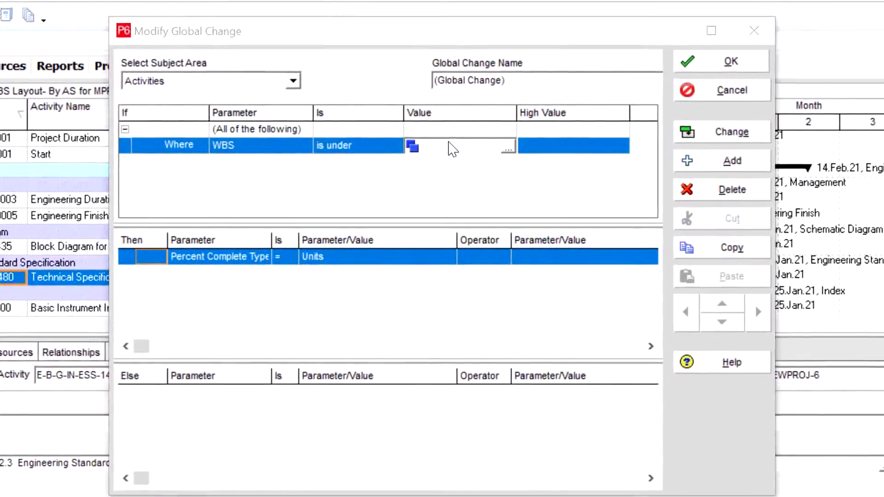
{"action": "left_click", "coordinate": [441, 148]}
{"action": "double_click", "coordinate": [155, 154]}
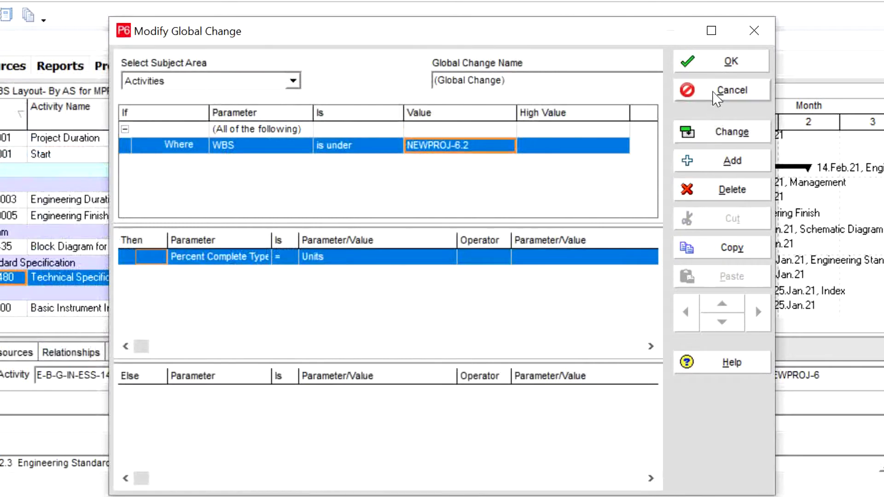
- Make the change set Percent Complete Type to Physical, save it and apply to preview the report
{"action": "left_click", "coordinate": [240, 262]}
{"action": "left_click", "coordinate": [349, 260]}
{"action": "left_click", "coordinate": [350, 260]}
{"action": "left_click", "coordinate": [351, 291]}
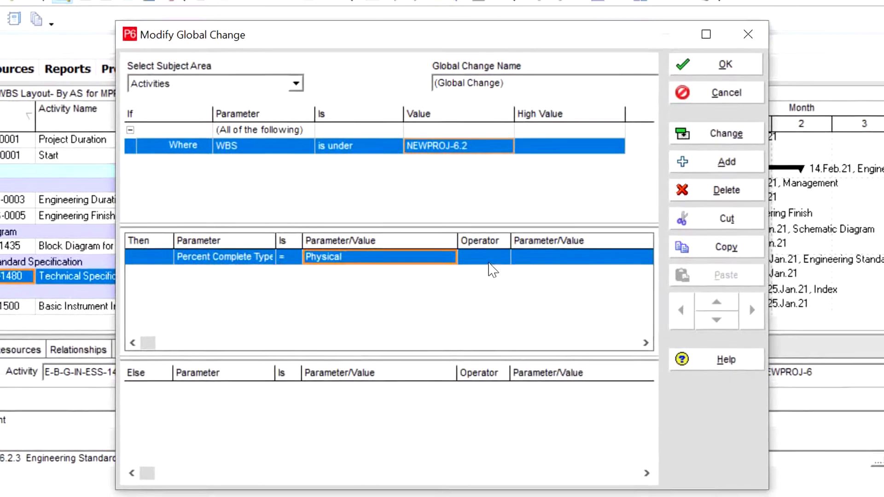
{"action": "left_click", "coordinate": [679, 79]}
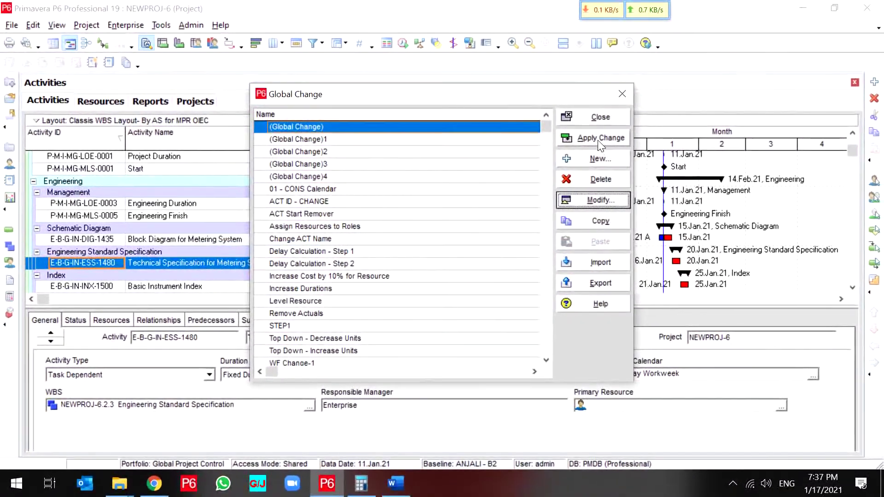
{"action": "left_click", "coordinate": [598, 140]}
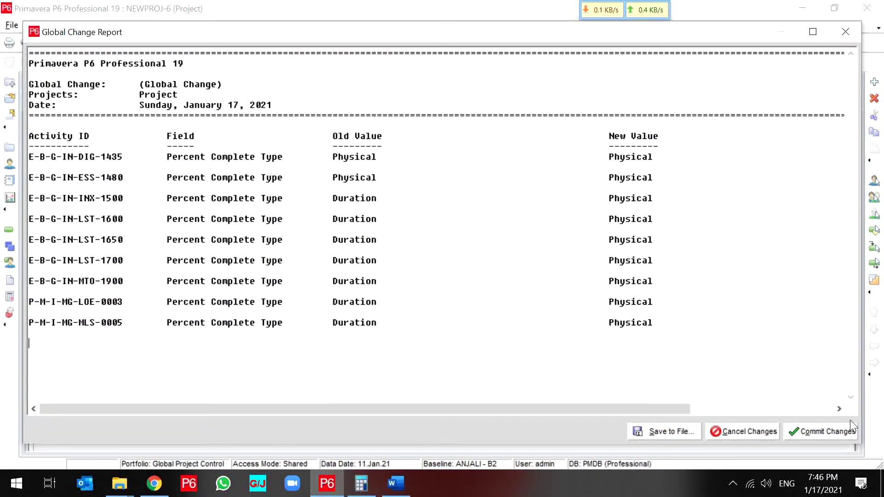
- Commit the Duration-to-Physical changes, decline saving the log, and close Global Change
{"action": "left_click_drag", "start_coordinate": [371, 198], "coordinate": [650, 321]}
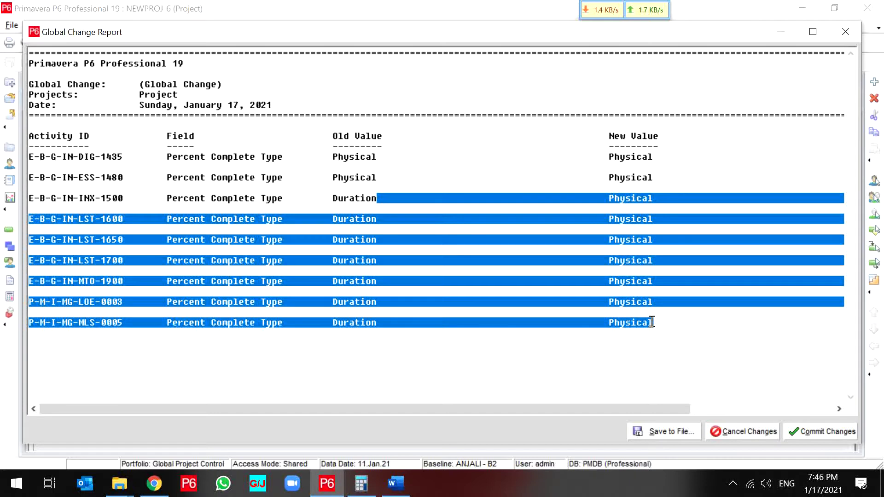
{"action": "left_click", "coordinate": [811, 430]}
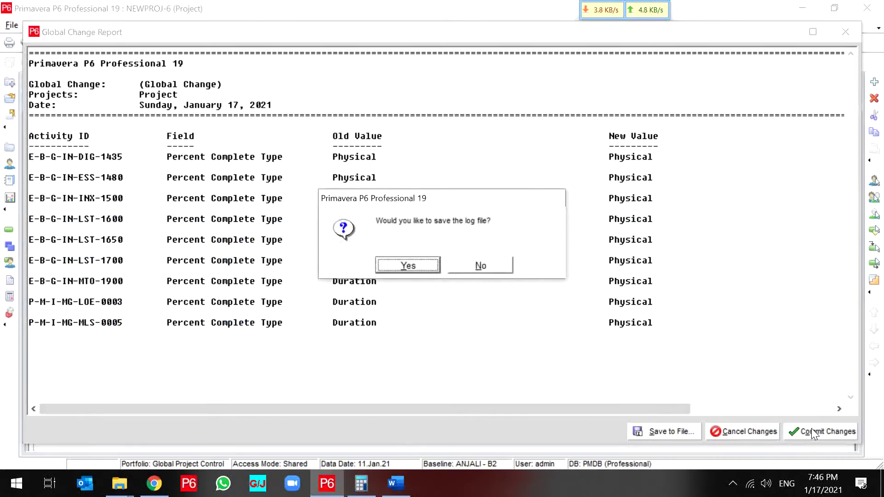
{"action": "left_click", "coordinate": [489, 266]}
{"action": "left_click", "coordinate": [601, 117]}
{"action": "left_click", "coordinate": [319, 263]}
{"action": "scroll", "coordinate": [319, 263], "scroll_direction": "down", "scroll_amount": 2}
{"action": "scroll", "coordinate": [320, 263], "scroll_direction": "down", "scroll_amount": 1}
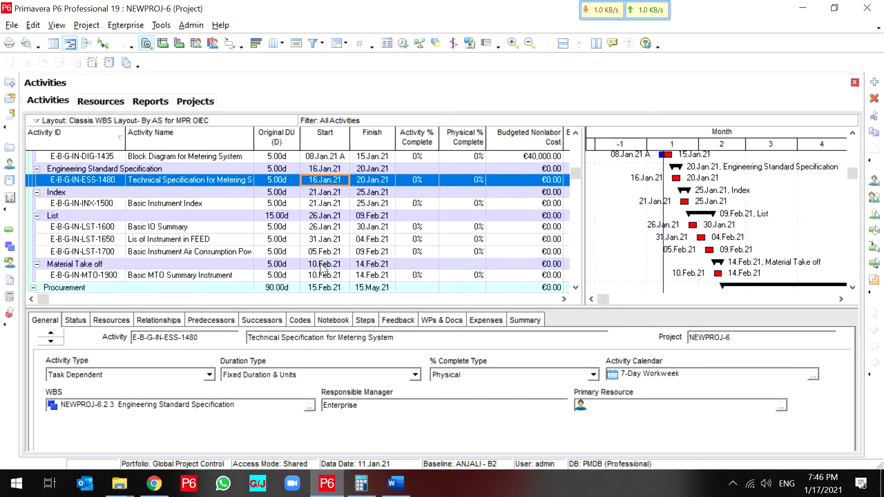
- Select activity E-B-G-IN-LST-1700, Basic Instrument Air Consumption Power
{"action": "left_click", "coordinate": [272, 182]}
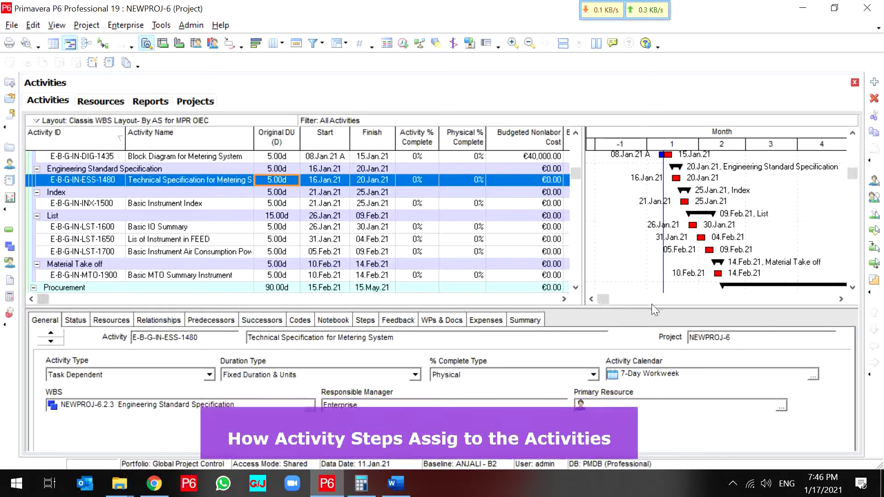
{"action": "right_click", "coordinate": [618, 252]}
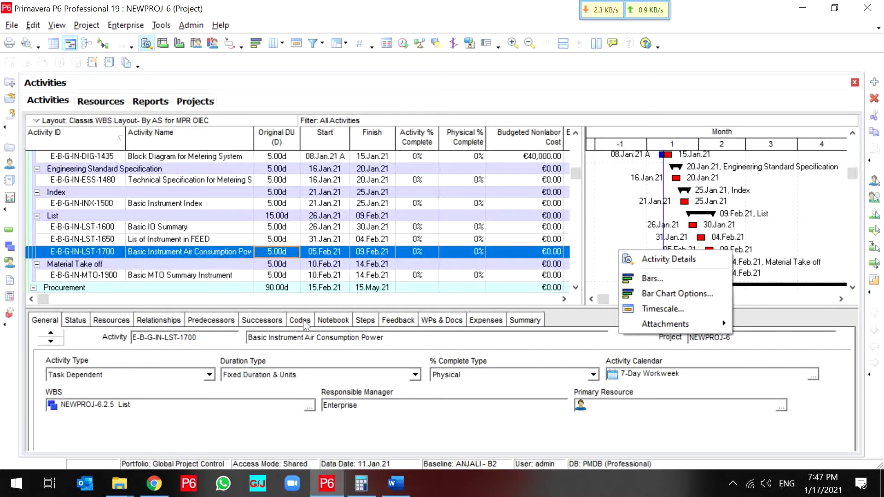
- On the Steps tab, add three new steps to the activity
{"action": "left_click", "coordinate": [368, 320]}
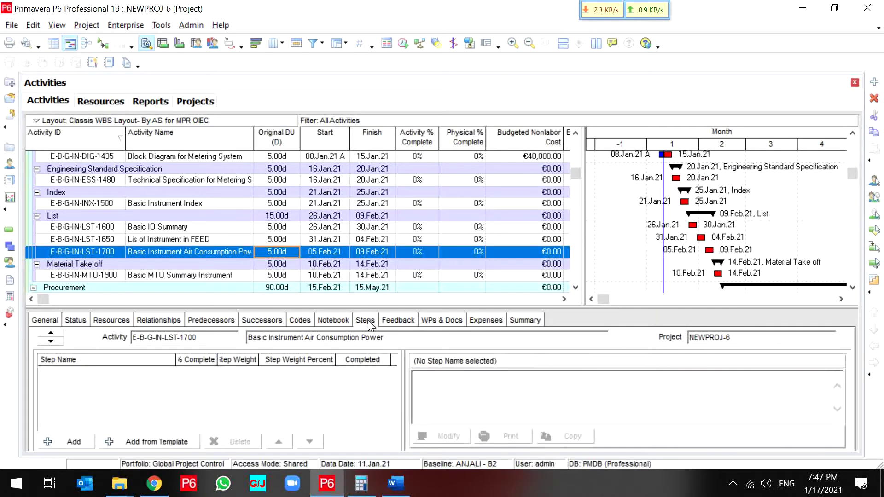
{"action": "left_click", "coordinate": [73, 441]}
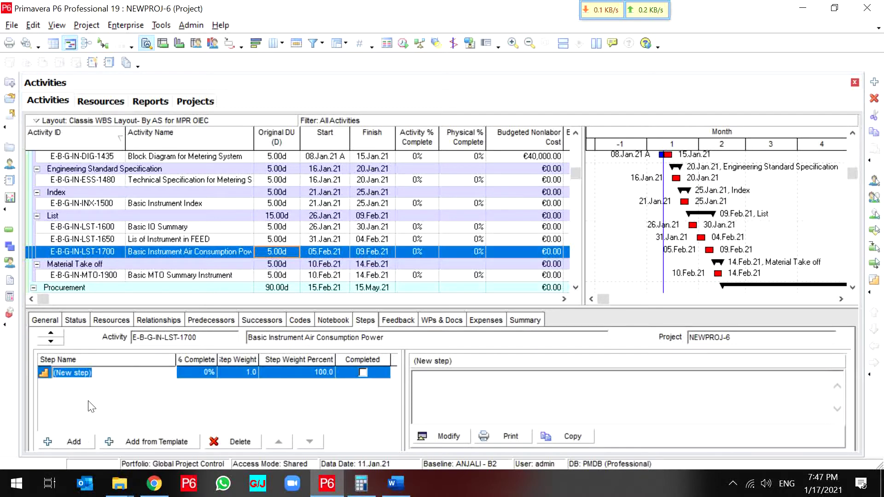
{"action": "left_click", "coordinate": [73, 442]}
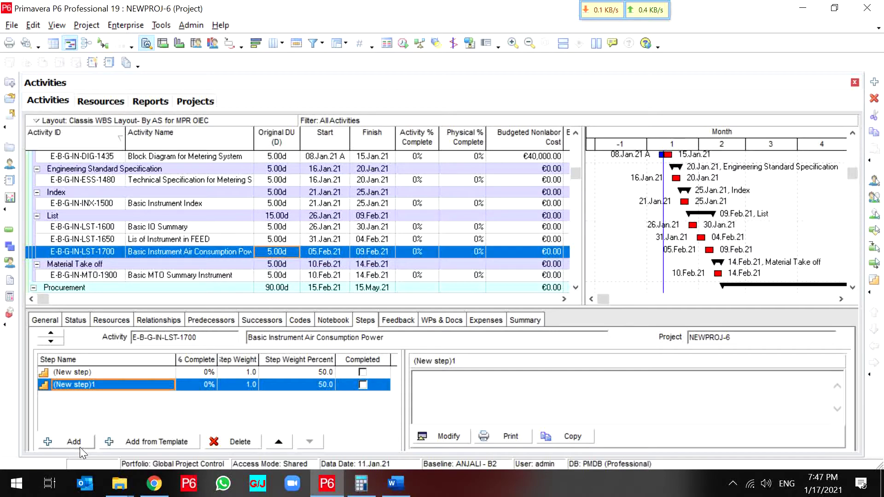
{"action": "left_click", "coordinate": [83, 445]}
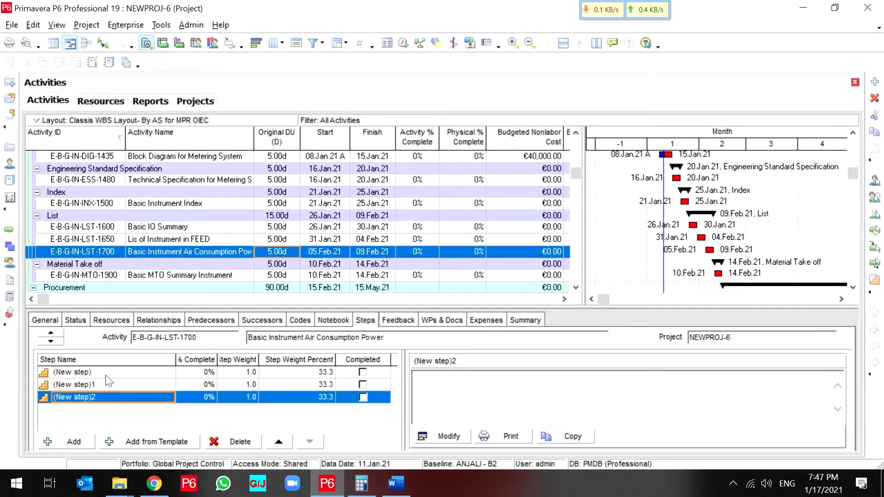
- Name the steps First Issue, Scoend Issue and Final / Approval
{"action": "left_click", "coordinate": [107, 373]}
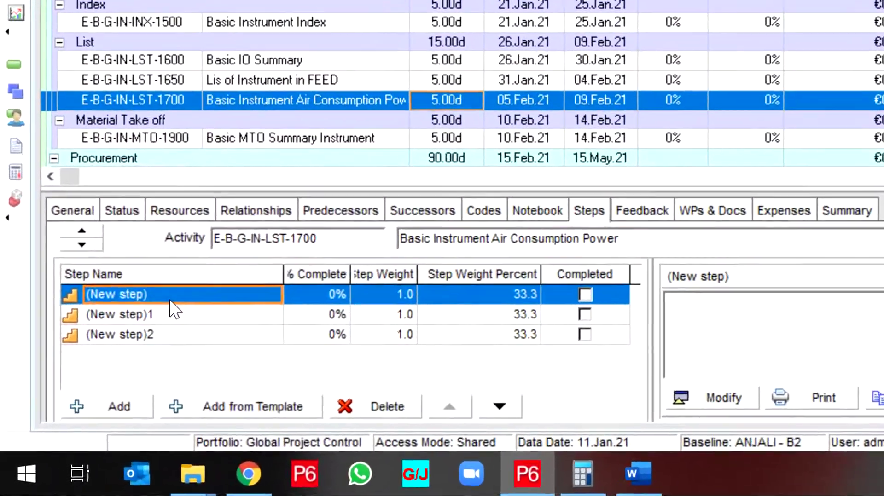
{"action": "left_click", "coordinate": [170, 300]}
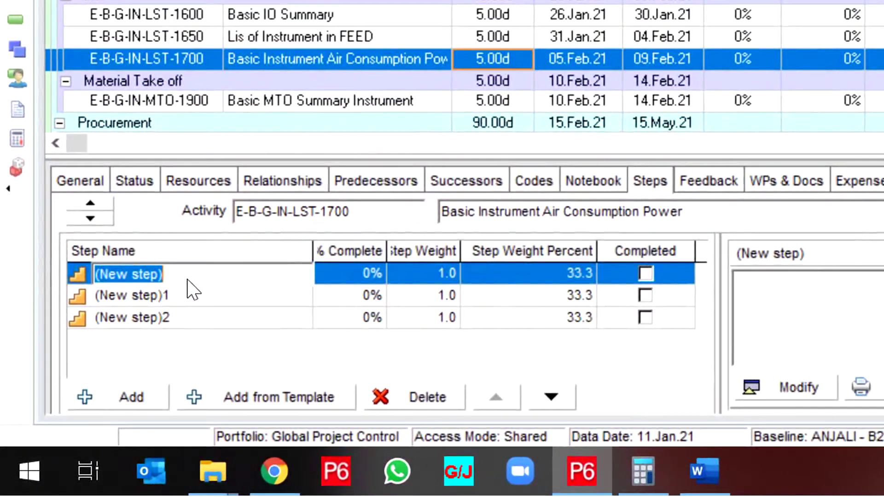
{"action": "type", "text": "("}
{"action": "type", "text": "First "}
{"action": "type", "text": "Issue\\"}
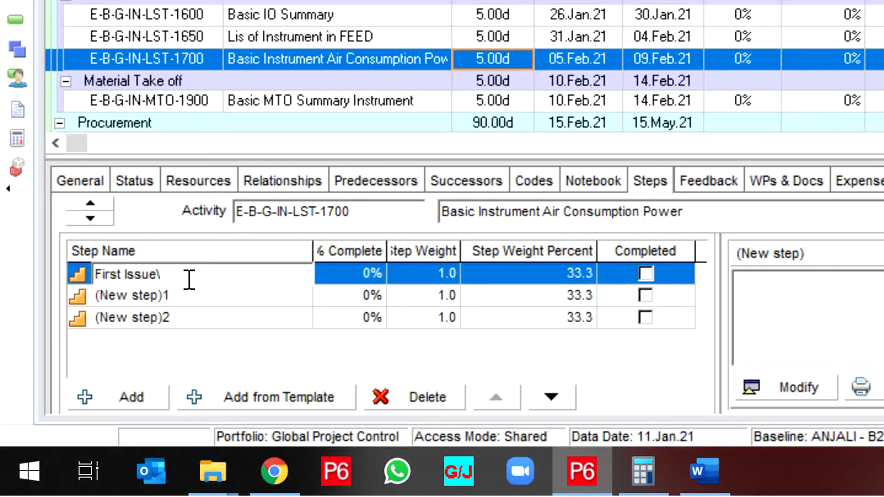
{"action": "type", "text": "\\"}
{"action": "key", "text": "Return"}
{"action": "key", "text": "Down"}
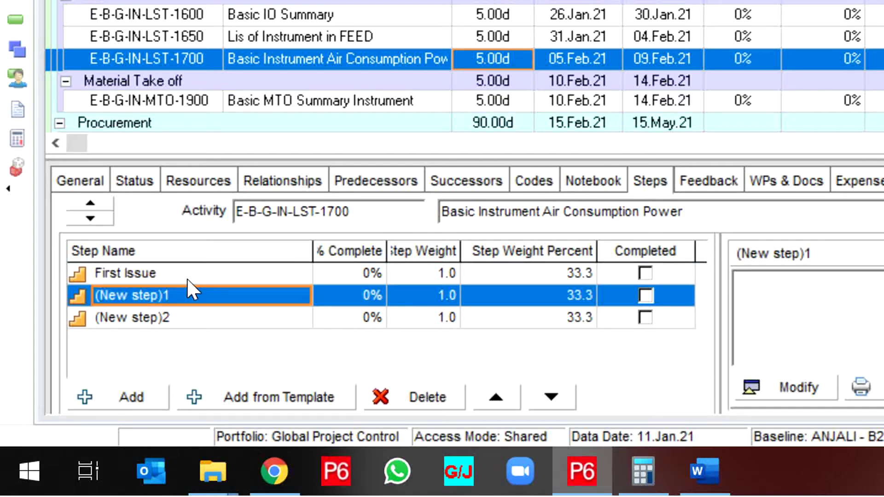
{"action": "type", "text": "Sco"}
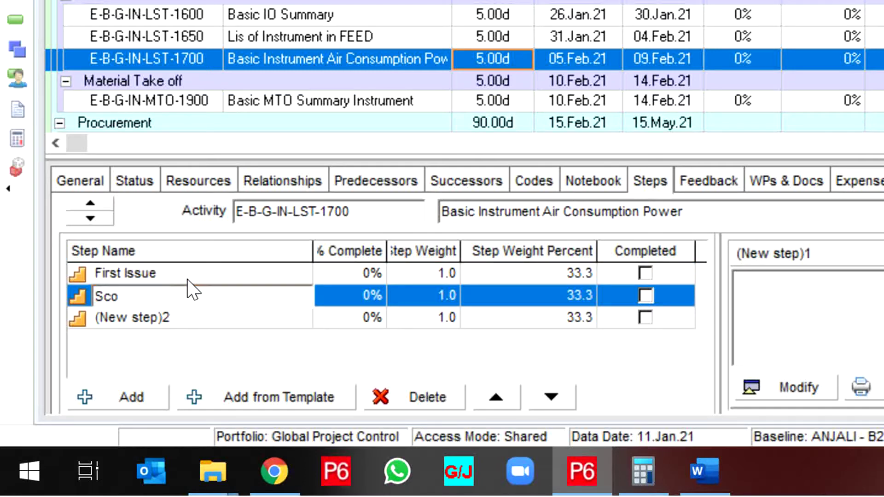
{"action": "type", "text": "end Issue"}
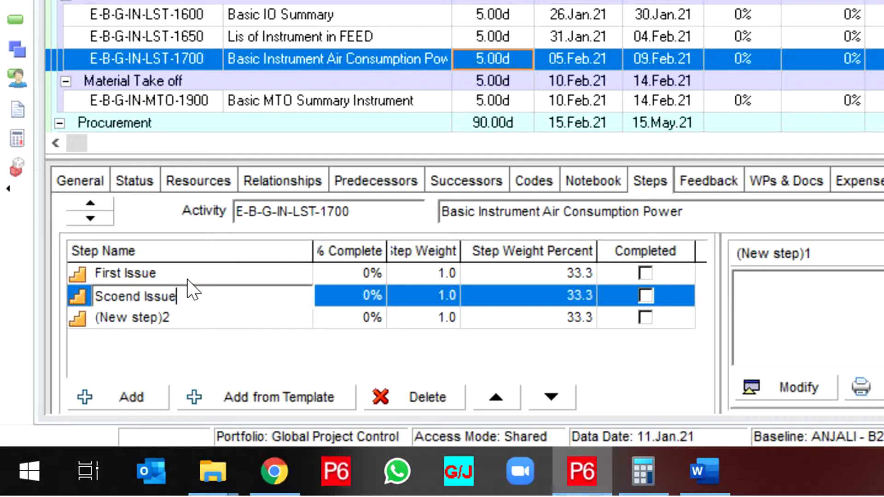
{"action": "key", "text": "Return"}
{"action": "key", "text": "Down"}
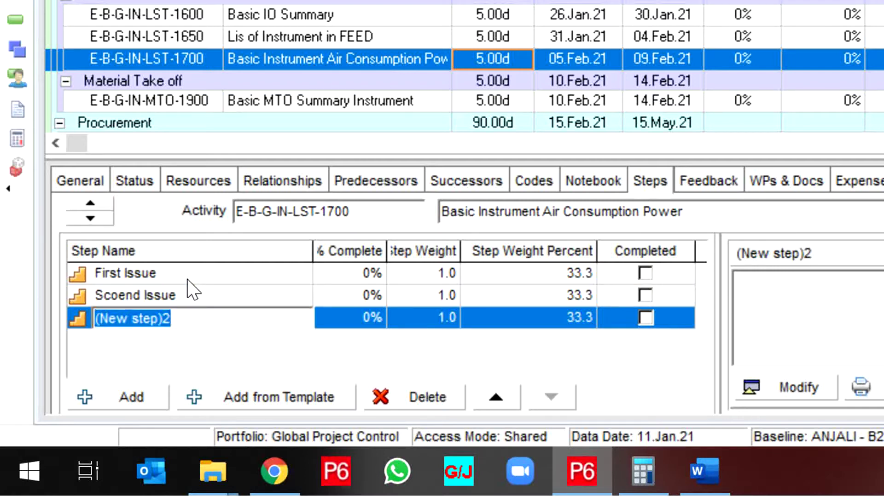
{"action": "type", "text": "Fina"}
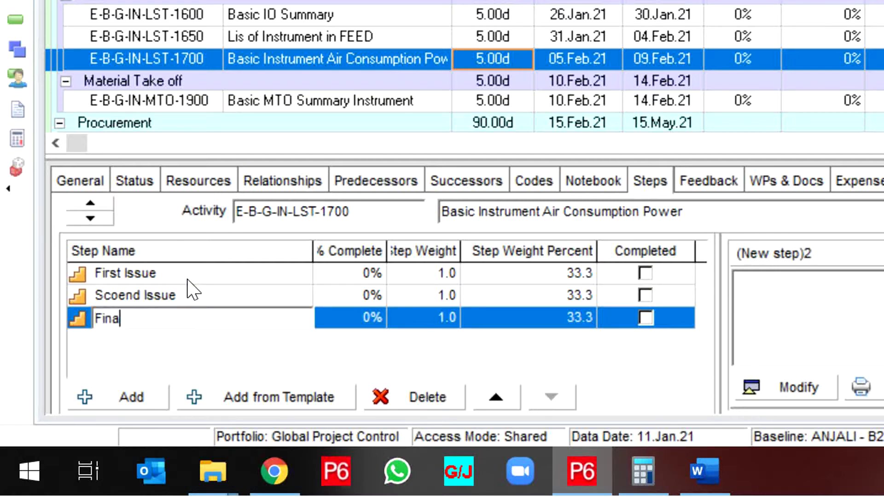
{"action": "type", "text": "l / Approval"}
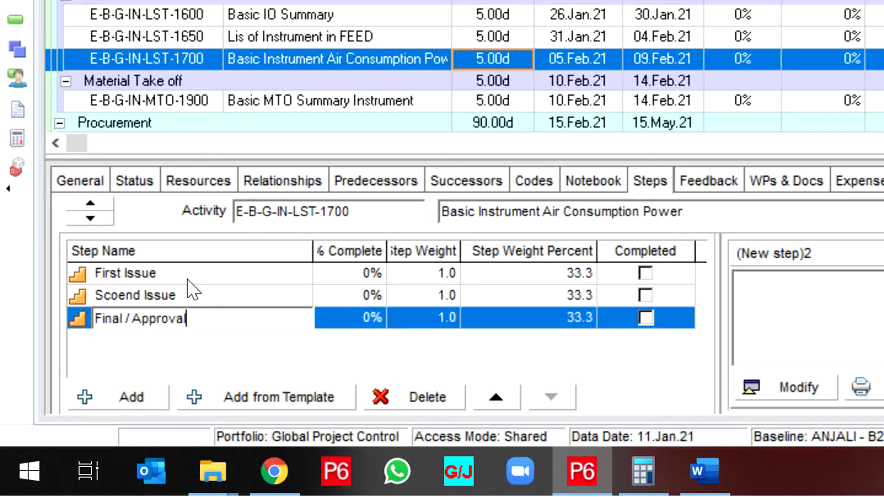
{"action": "key", "text": "Return"}
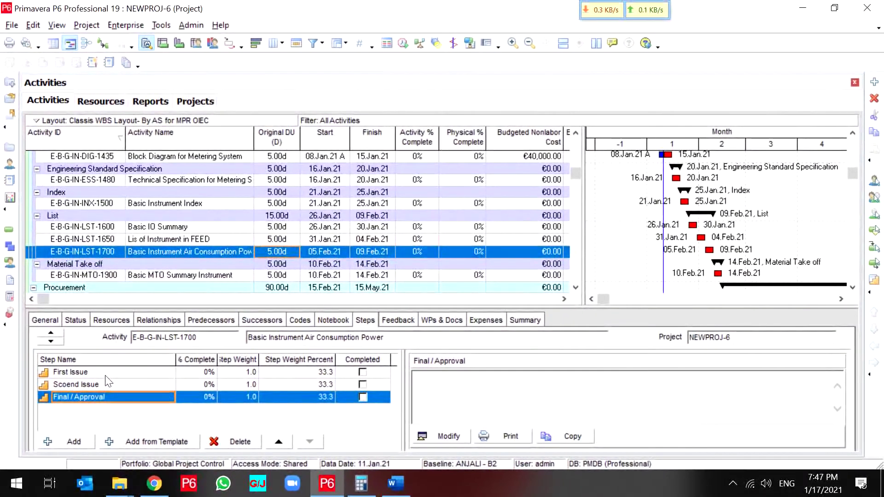
- Select all three steps, then open the Enterprise menu at Activity Step Templates
{"action": "left_click", "coordinate": [105, 376]}
{"action": "left_click", "coordinate": [113, 400], "text": "shift"}
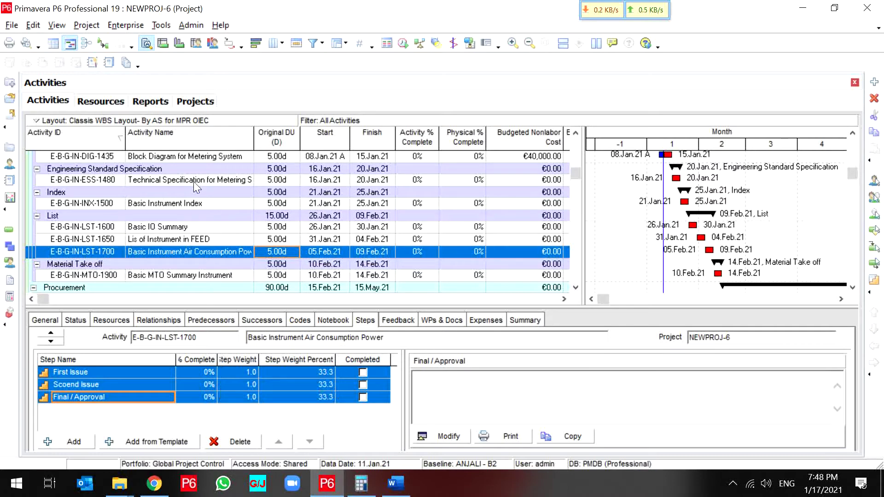
{"action": "left_click", "coordinate": [158, 25]}
{"action": "mouse_move", "coordinate": [136, 27]}
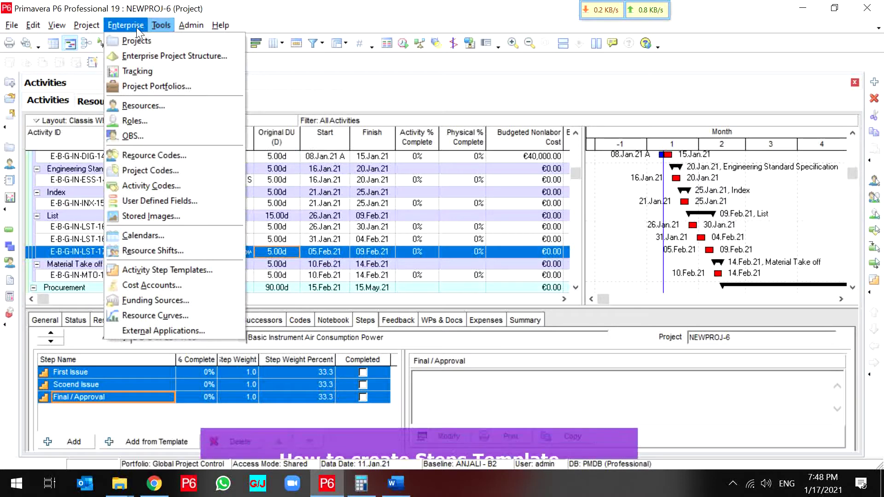
{"action": "left_click", "coordinate": [176, 272]}
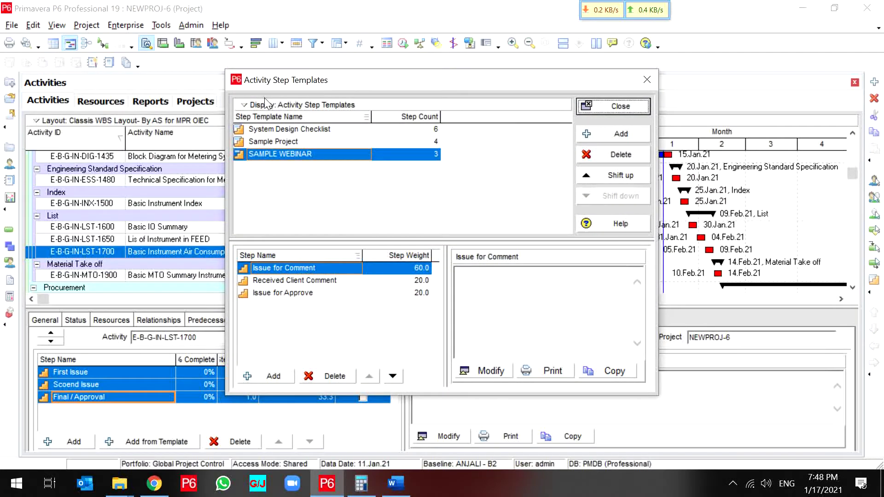
{"action": "left_click", "coordinate": [267, 129]}
{"action": "key", "text": "Down"}
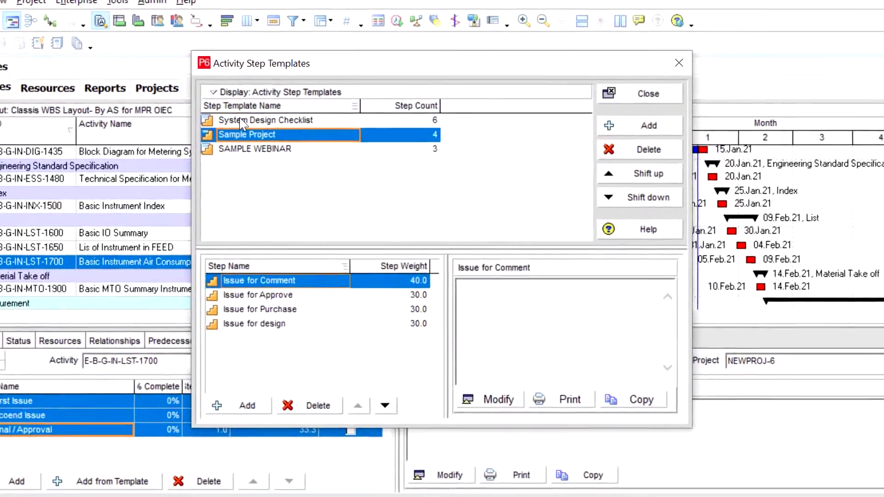
{"action": "key", "text": "Down"}
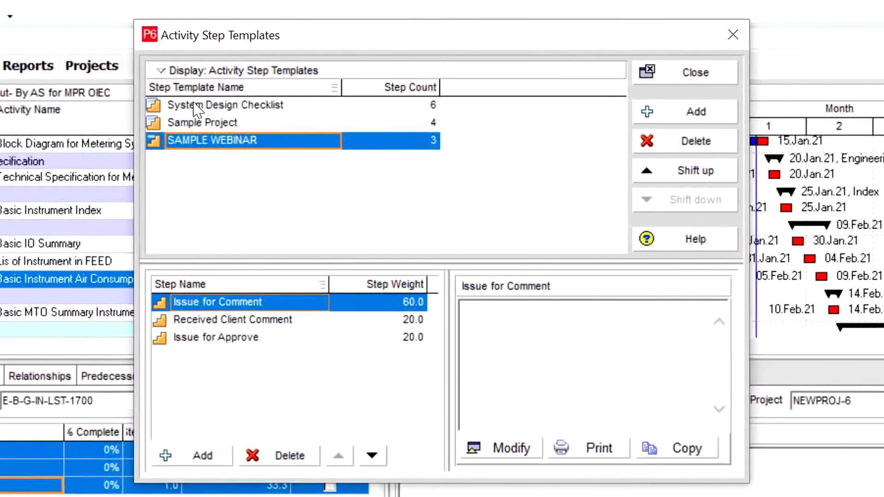
{"action": "key", "text": "Up"}
{"action": "key", "text": "Up"}
{"action": "key", "text": "Down"}
{"action": "key", "text": "Down"}
{"action": "left_click", "coordinate": [216, 339]}
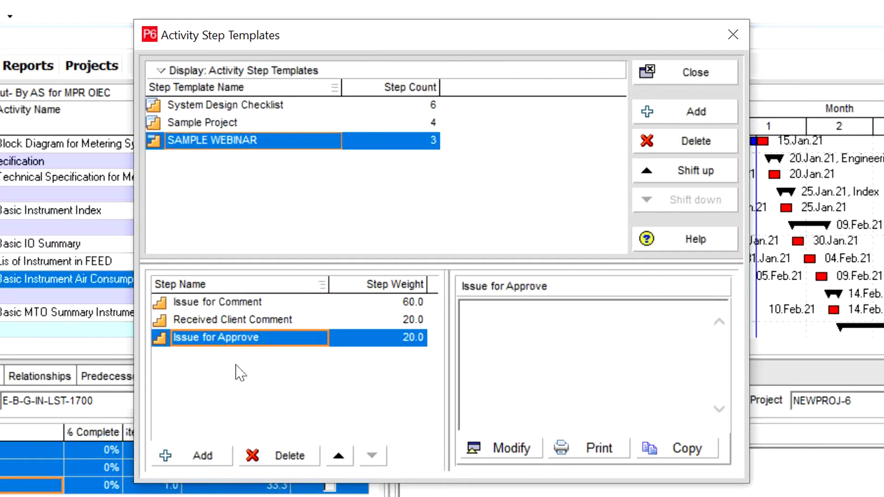
{"action": "left_click", "coordinate": [211, 458]}
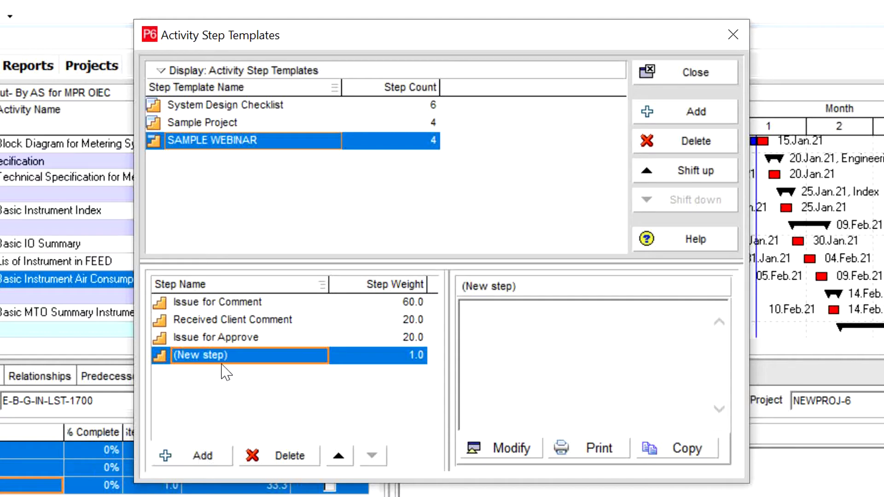
{"action": "left_click", "coordinate": [275, 465]}
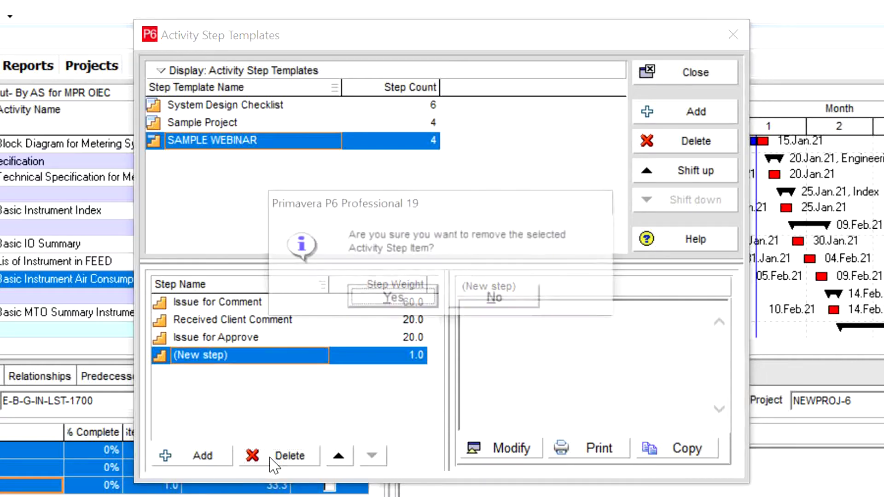
{"action": "left_click", "coordinate": [397, 299]}
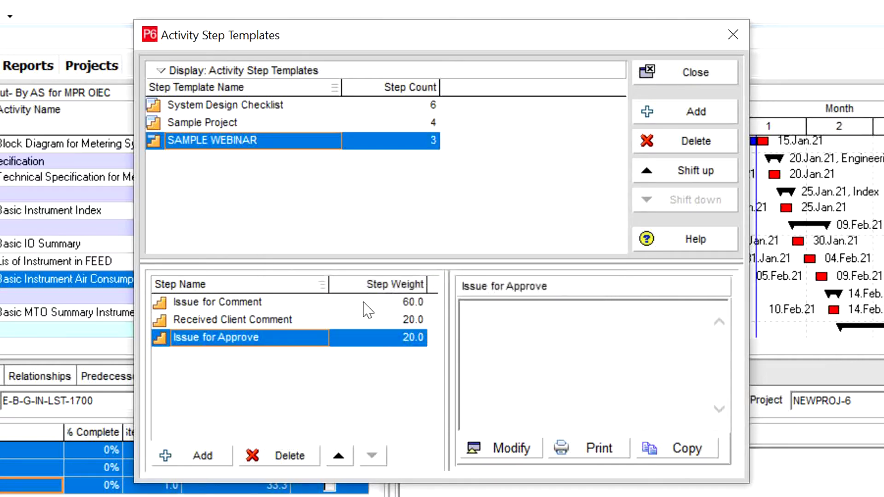
{"action": "left_click", "coordinate": [376, 302]}
{"action": "left_click", "coordinate": [387, 319]}
{"action": "left_click", "coordinate": [382, 340]}
{"action": "left_click", "coordinate": [382, 321]}
{"action": "left_click", "coordinate": [382, 303]}
{"action": "left_click", "coordinate": [380, 320]}
{"action": "left_click", "coordinate": [382, 339]}
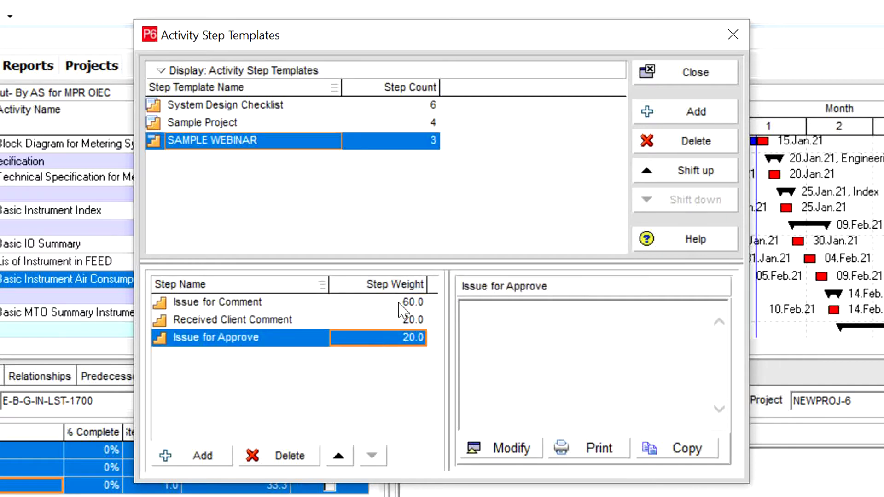
{"action": "left_click", "coordinate": [400, 302]}
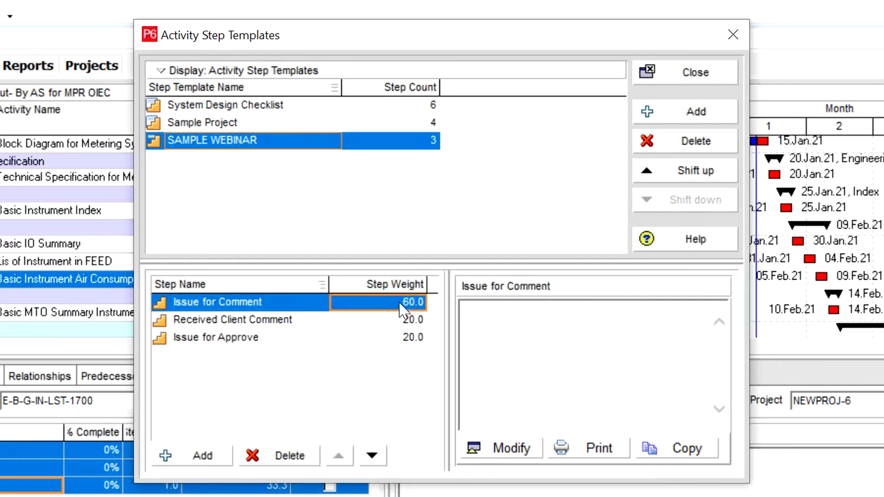
{"action": "left_click", "coordinate": [401, 321]}
{"action": "left_click", "coordinate": [405, 340]}
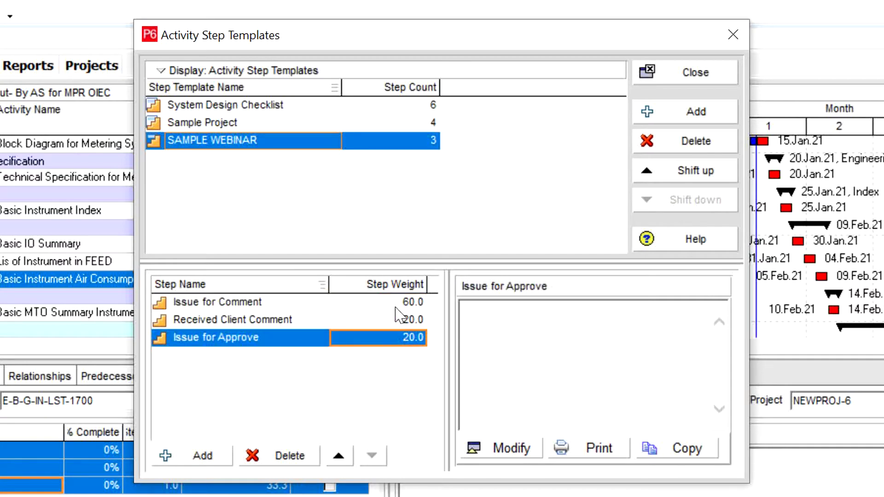
{"action": "left_click", "coordinate": [400, 302]}
{"action": "left_click", "coordinate": [401, 320]}
{"action": "left_click", "coordinate": [399, 339]}
{"action": "left_click", "coordinate": [690, 77]}
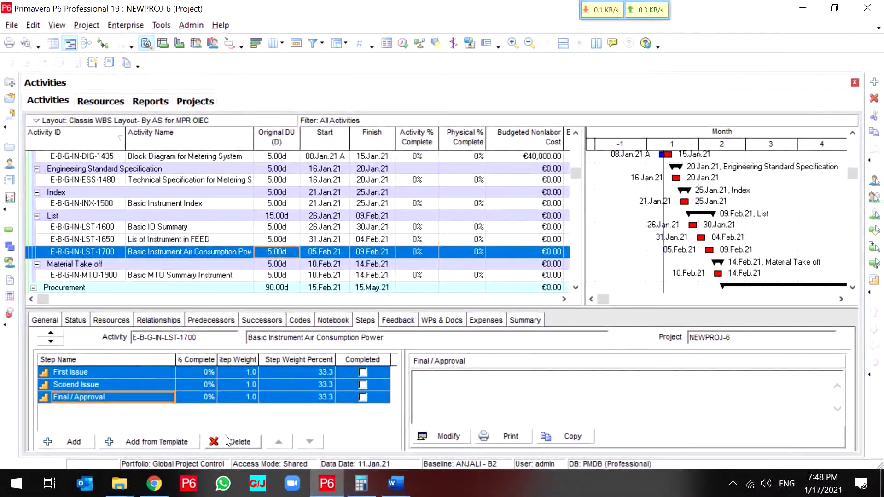
- Delete the three old steps and add SAMPLE WEBINAR steps to Technical Specification for Metering System
{"action": "left_click", "coordinate": [230, 440]}
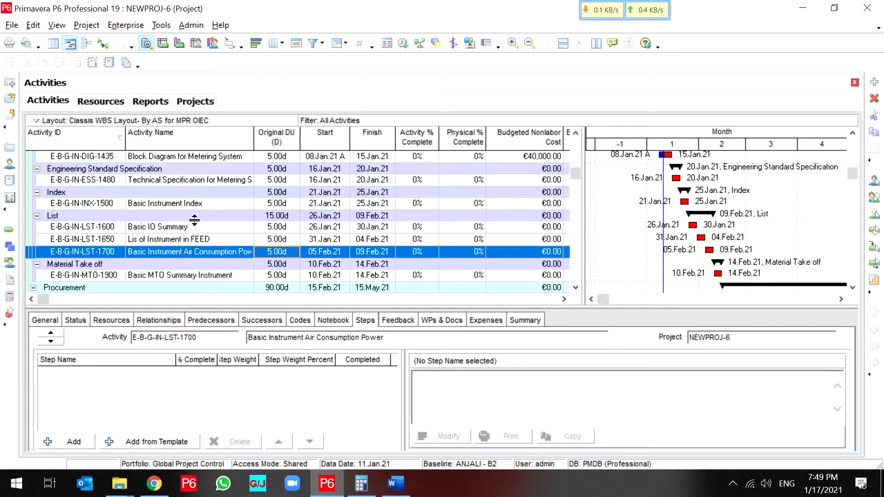
{"action": "left_click", "coordinate": [182, 180]}
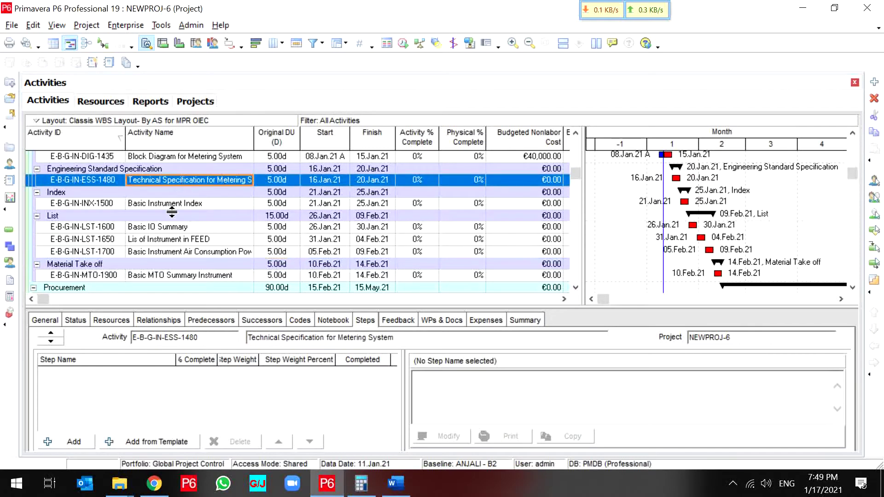
{"action": "left_click", "coordinate": [153, 439]}
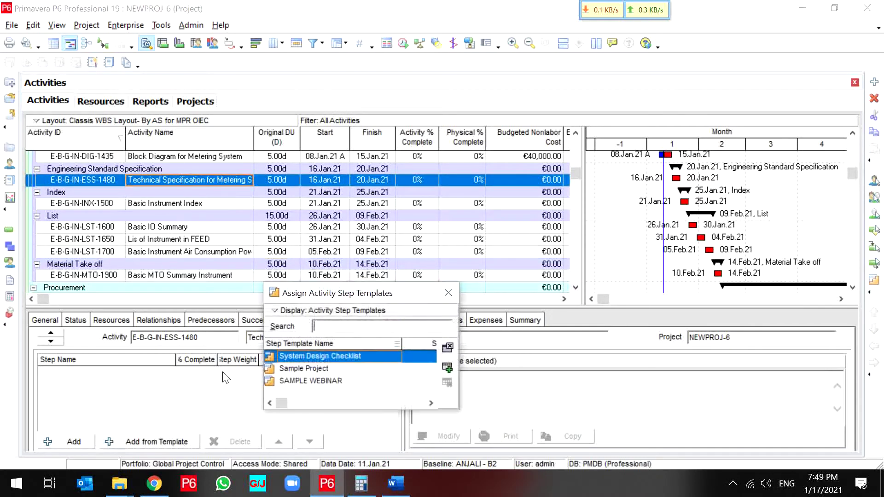
{"action": "left_click", "coordinate": [314, 382]}
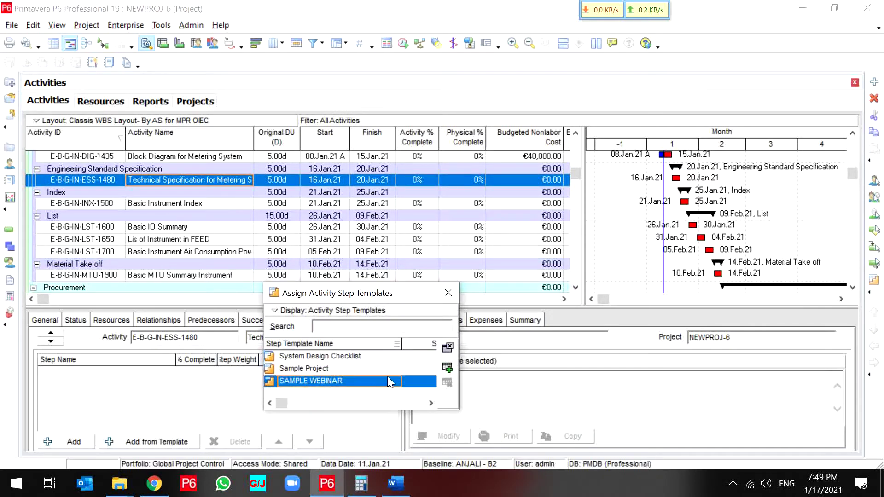
{"action": "left_click", "coordinate": [447, 369]}
{"action": "left_click", "coordinate": [447, 347]}
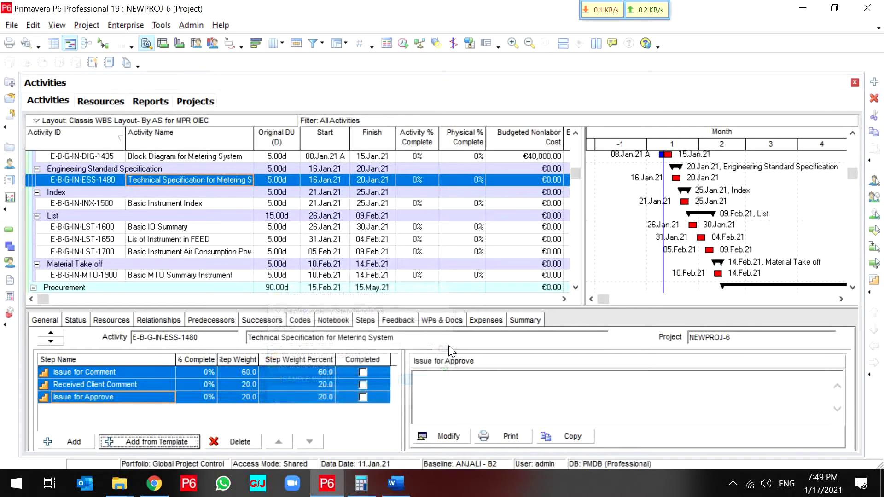
- Assign SAMPLE WEBINAR steps to activities from Basic Instrument Index down to Basic MTO Summary Instrument
{"action": "left_click", "coordinate": [205, 203]}
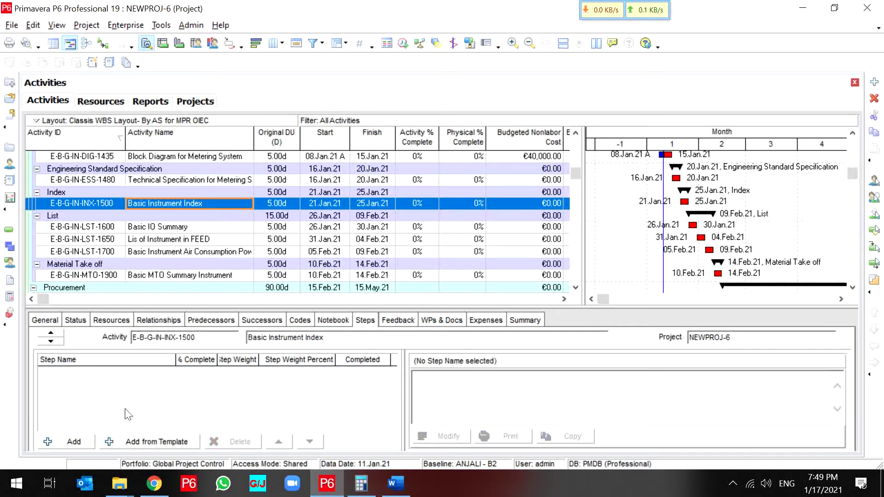
{"action": "left_click", "coordinate": [147, 441]}
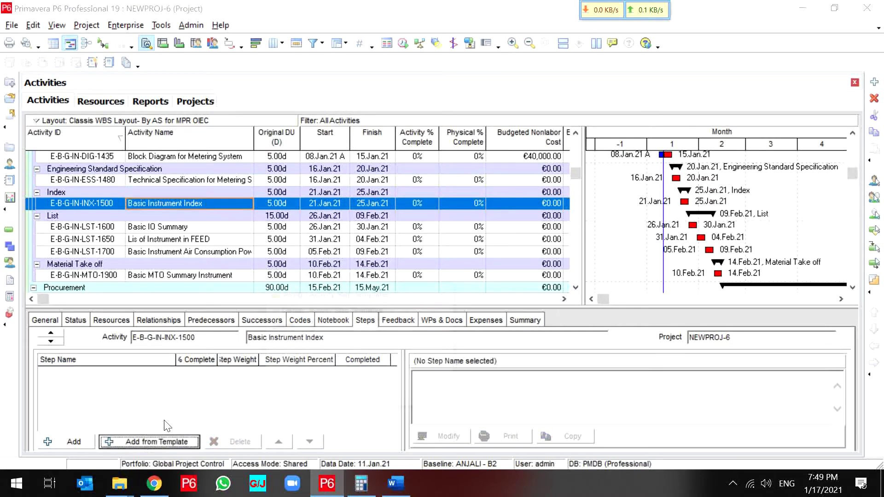
{"action": "left_click", "coordinate": [189, 276], "text": "shift"}
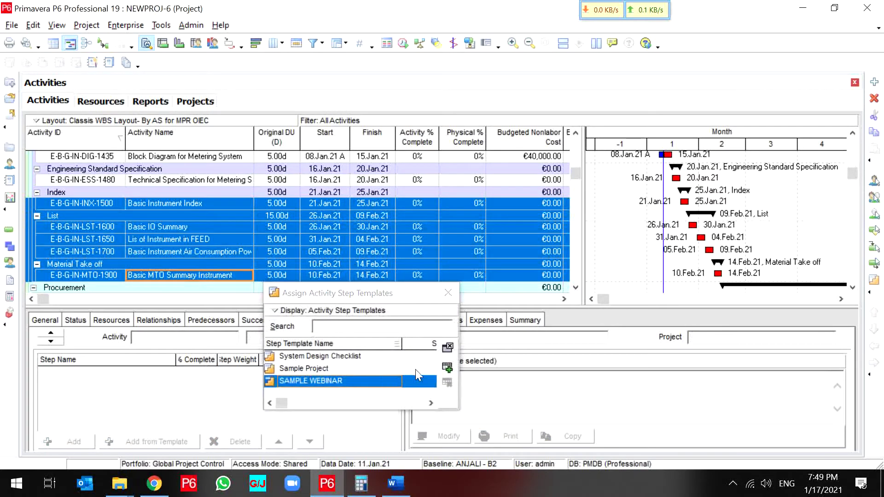
{"action": "left_click", "coordinate": [446, 365]}
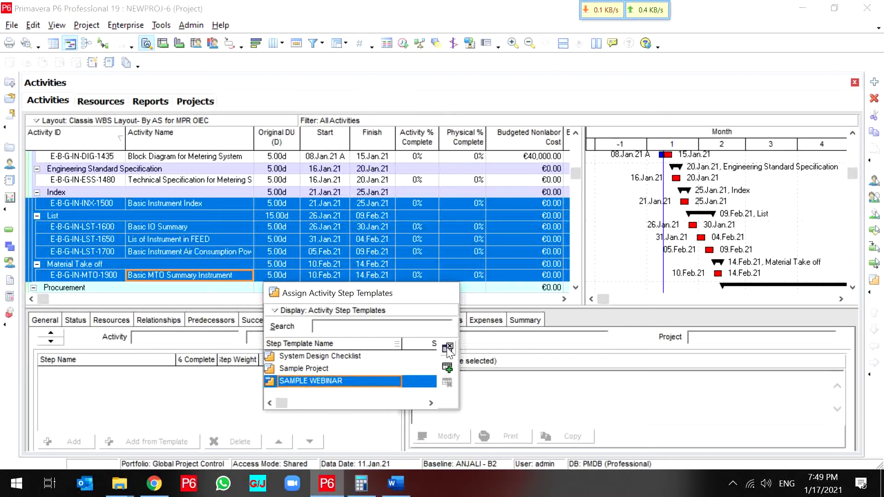
{"action": "left_click", "coordinate": [447, 347]}
- Verify the new steps on Basic IO Summary, Lis of Instrument in FEED and neighbouring activities
{"action": "left_click", "coordinate": [189, 225]}
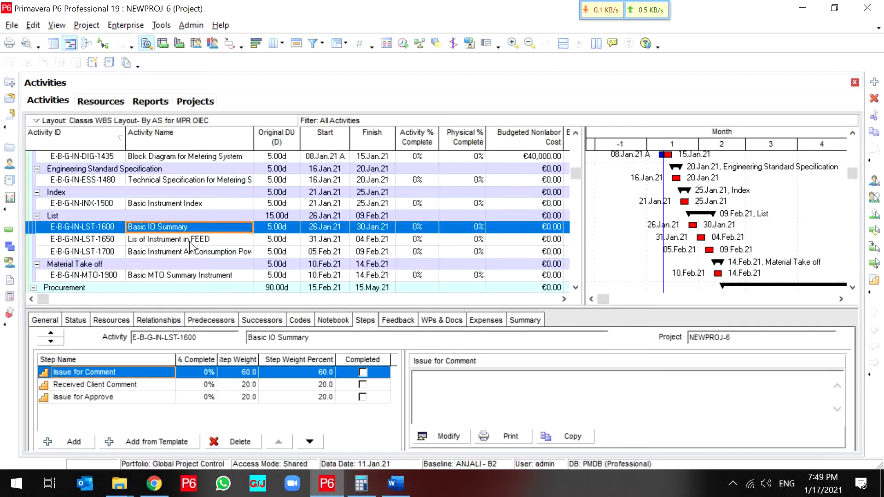
{"action": "left_click", "coordinate": [190, 240]}
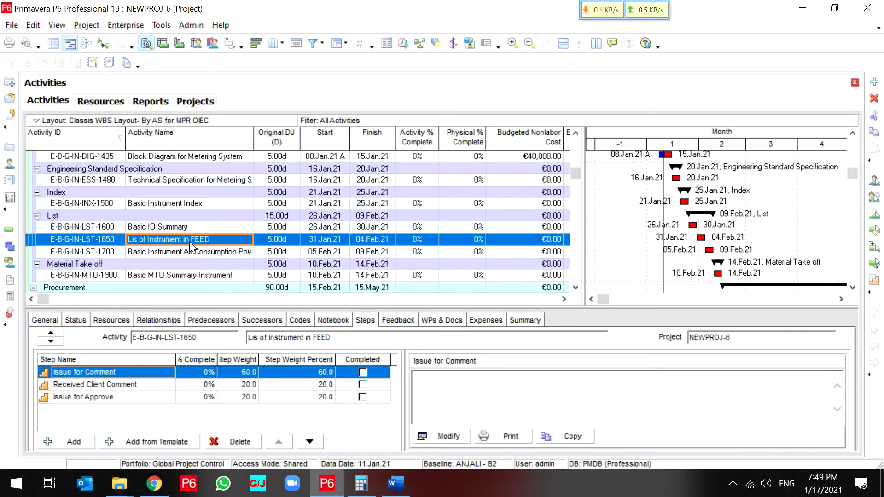
{"action": "key", "text": "Down"}
{"action": "key", "text": "Down"}
{"action": "key", "text": "Down"}
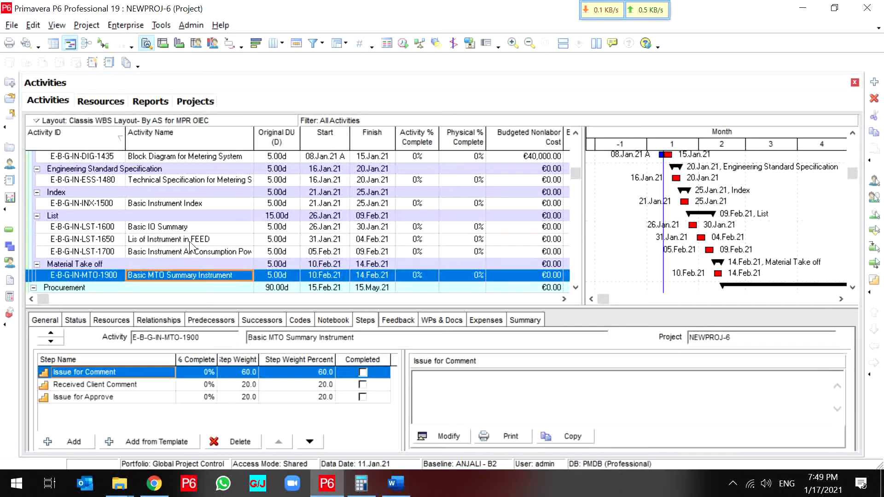
{"action": "key", "text": "Up"}
{"action": "key", "text": "Up"}
{"action": "key", "text": "Up"}
{"action": "key", "text": "Up"}
{"action": "key", "text": "Up"}
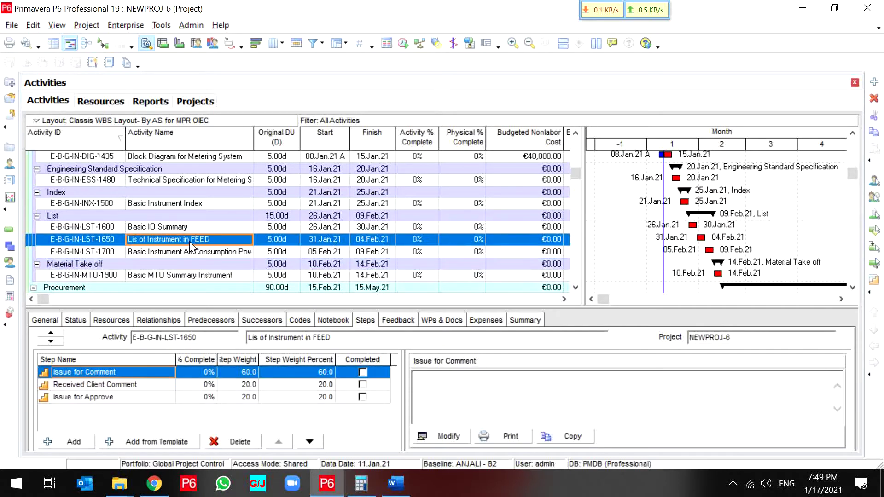
{"action": "key", "text": "Up"}
{"action": "key", "text": "Up"}
{"action": "key", "text": "Up"}
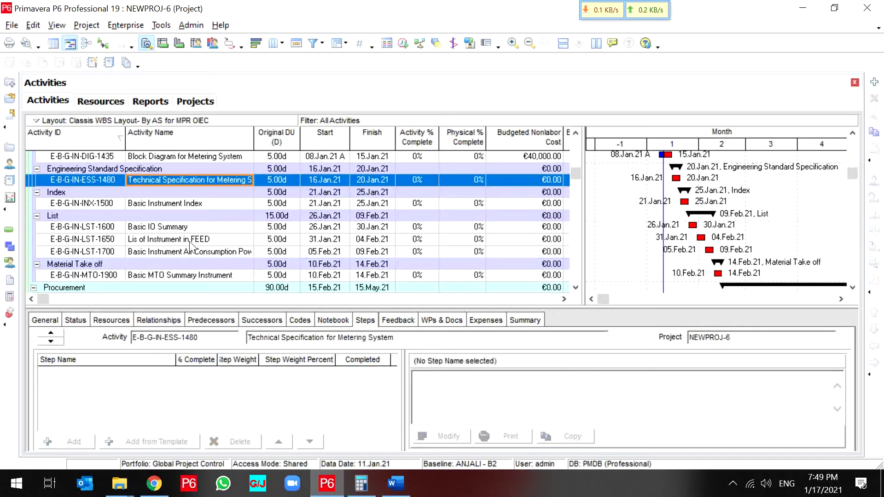
{"action": "key", "text": "Up"}
{"action": "key", "text": "Up"}
{"action": "key", "text": "Up"}
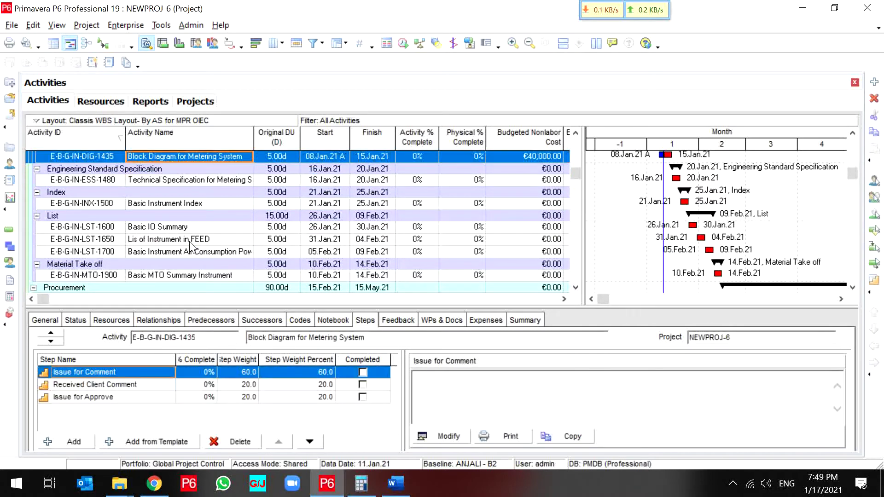
- Select the Technical Specification for Metering System activity (ESS-1480) in the Activities table
{"action": "key", "text": "Down"}
{"action": "key", "text": "Down"}
{"action": "key", "text": "Down"}
{"action": "key", "text": "Down"}
{"action": "key", "text": "Down"}
{"action": "key", "text": "Down"}
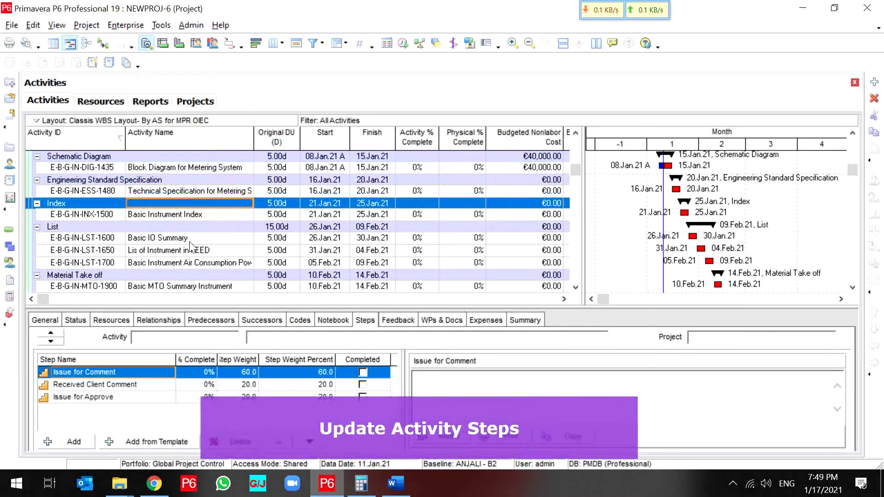
{"action": "key", "text": "Down"}
{"action": "key", "text": "Down"}
{"action": "key", "text": "Down"}
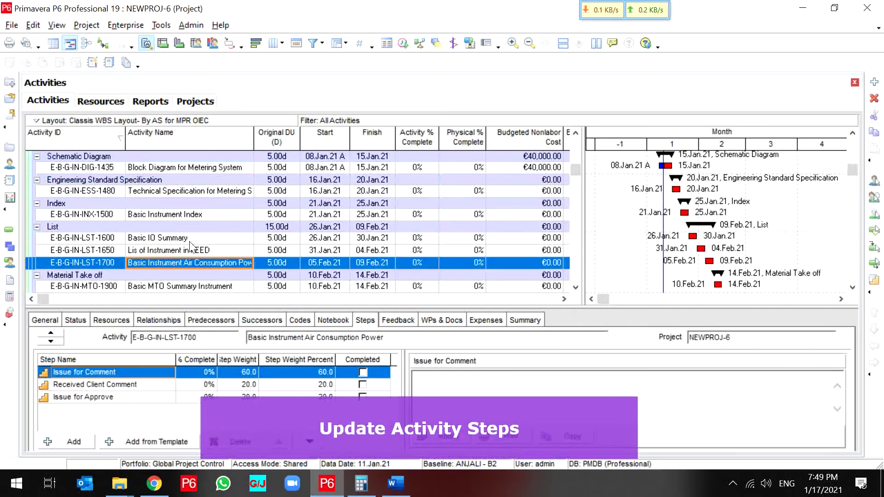
{"action": "scroll", "coordinate": [190, 241], "scroll_direction": "up", "scroll_amount": 1}
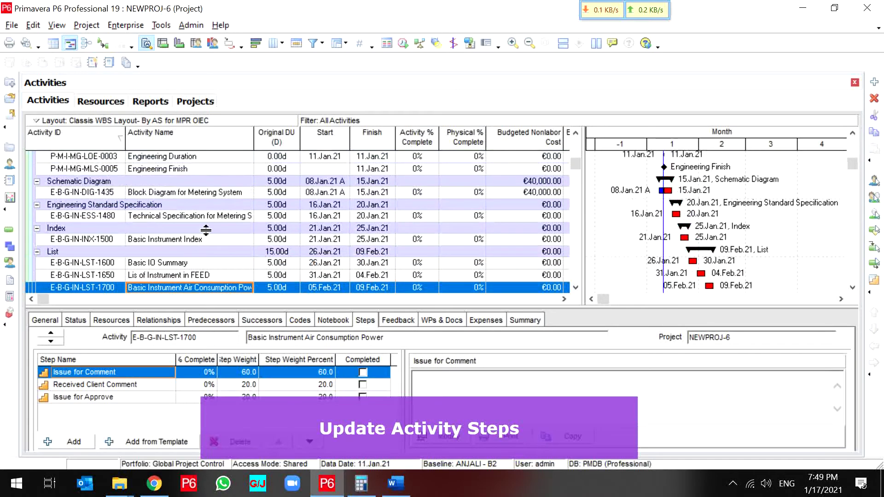
{"action": "left_click", "coordinate": [207, 216]}
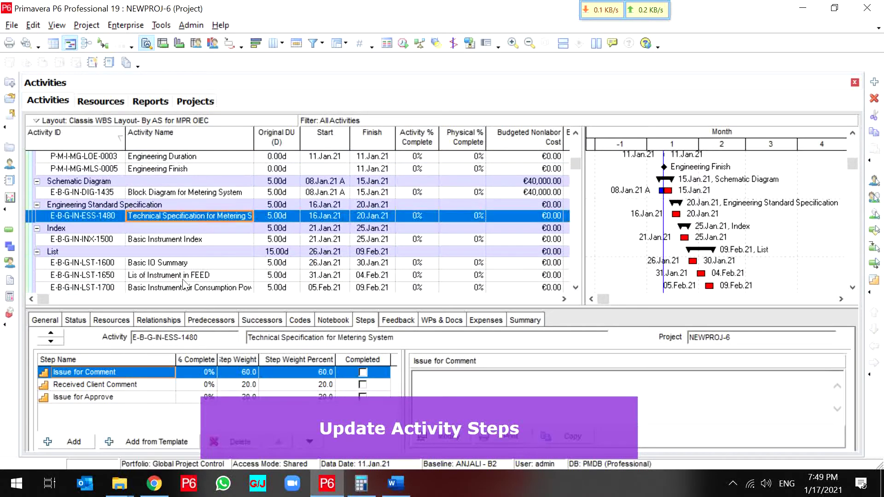
- Mark the activity as started on 16.Jan.21, then go back to its step list
{"action": "left_click", "coordinate": [81, 321]}
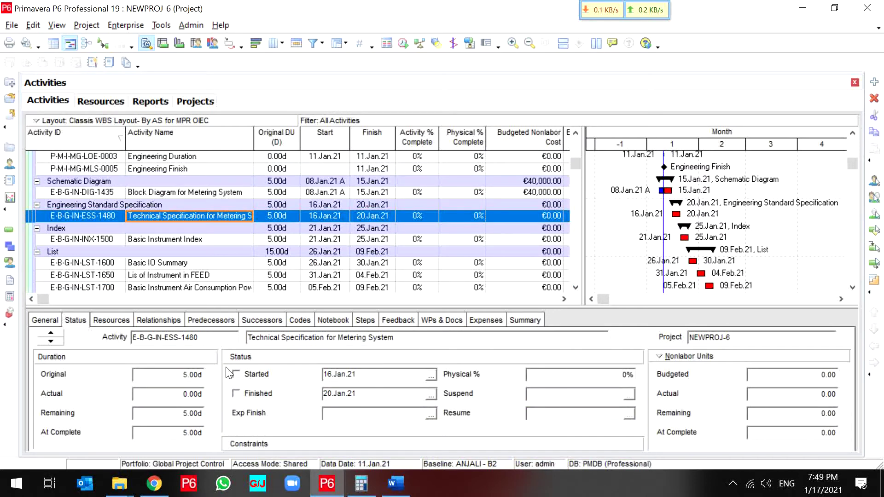
{"action": "left_click", "coordinate": [251, 376]}
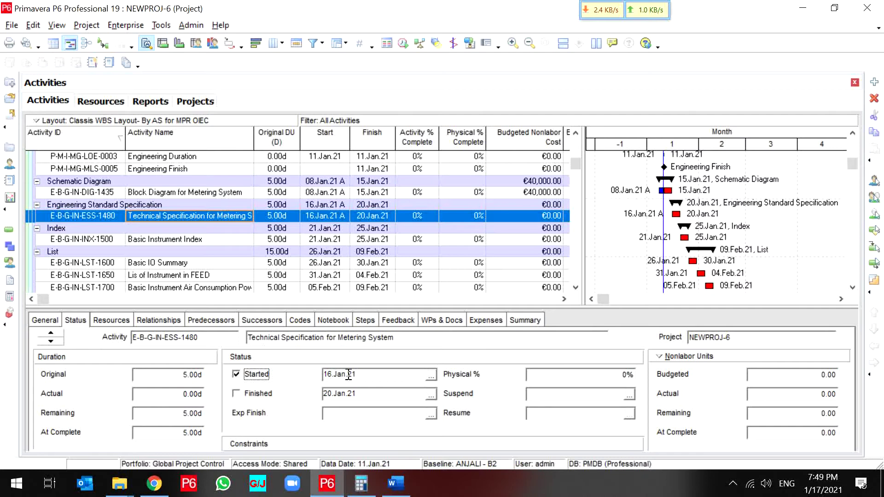
{"action": "left_click_drag", "start_coordinate": [367, 374], "coordinate": [313, 374]}
{"action": "left_click", "coordinate": [367, 321]}
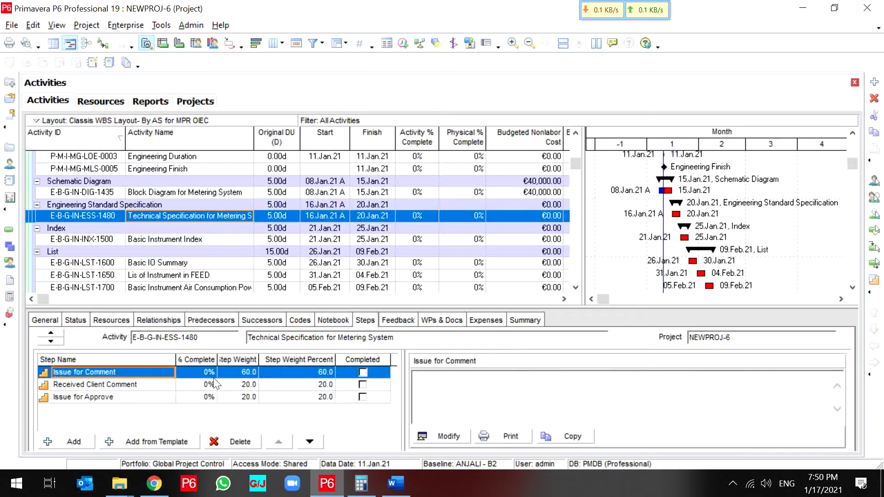
- Complete the Issue for Comment step and widen the step grid's weight, percent and Completed columns
{"action": "left_click", "coordinate": [363, 378]}
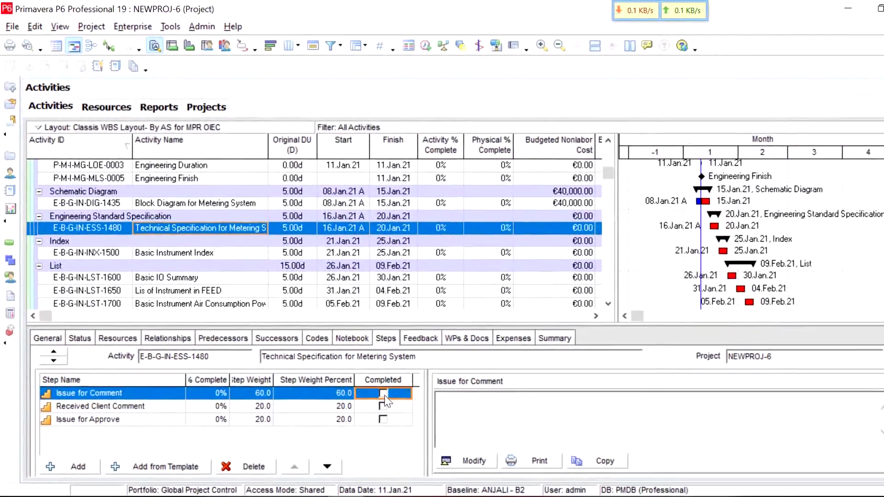
{"action": "left_click", "coordinate": [371, 383]}
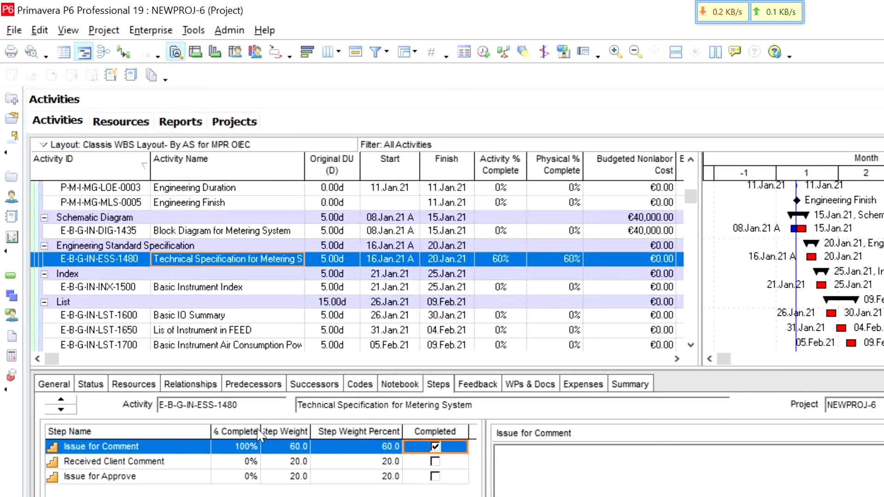
{"action": "left_click_drag", "start_coordinate": [261, 428], "coordinate": [287, 428]}
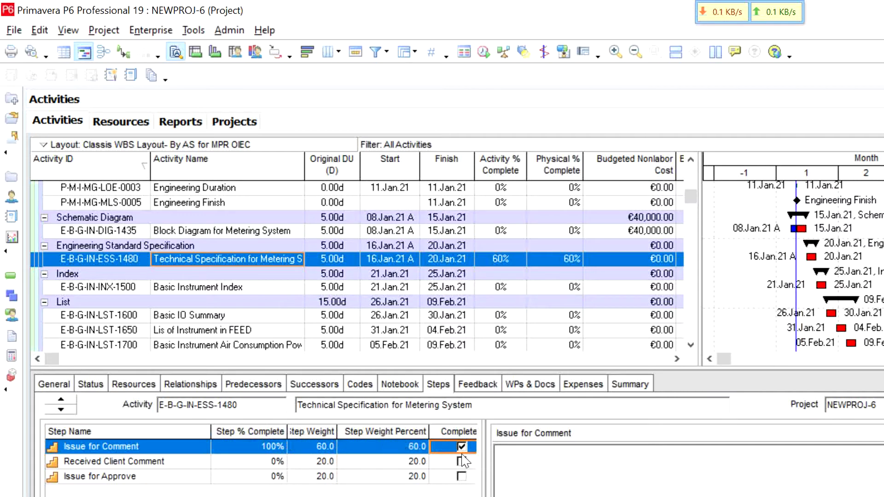
{"action": "left_click_drag", "start_coordinate": [484, 453], "coordinate": [580, 453]}
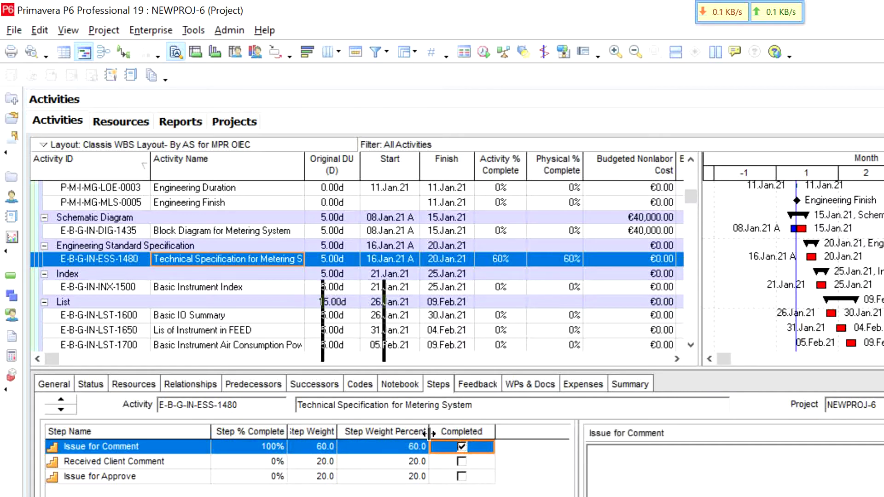
{"action": "left_click_drag", "start_coordinate": [433, 432], "coordinate": [461, 432]}
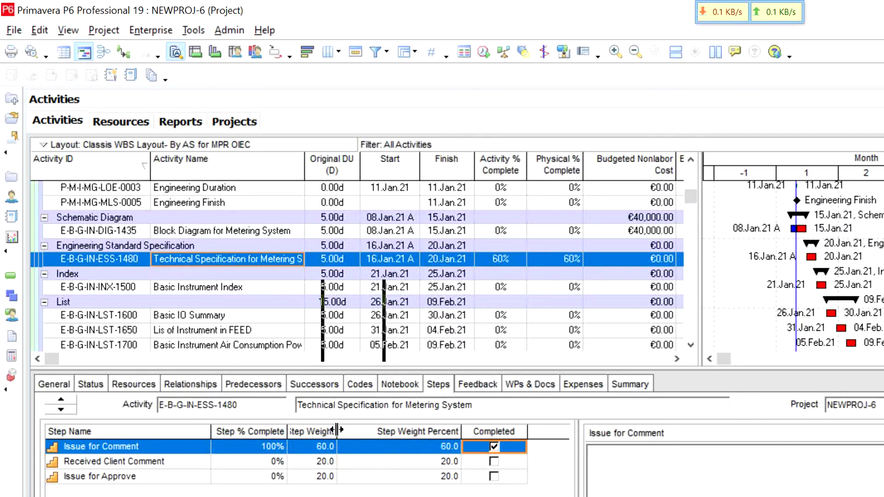
{"action": "left_click_drag", "start_coordinate": [338, 428], "coordinate": [367, 428]}
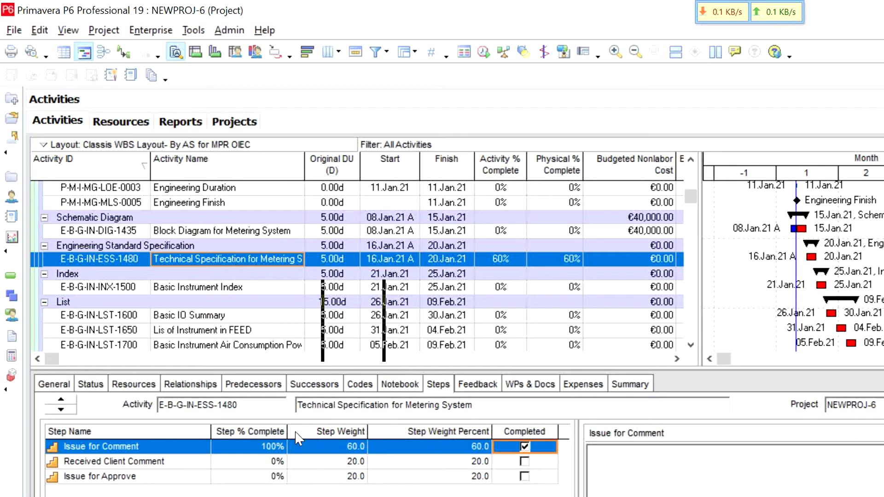
{"action": "left_click_drag", "start_coordinate": [288, 430], "coordinate": [303, 430]}
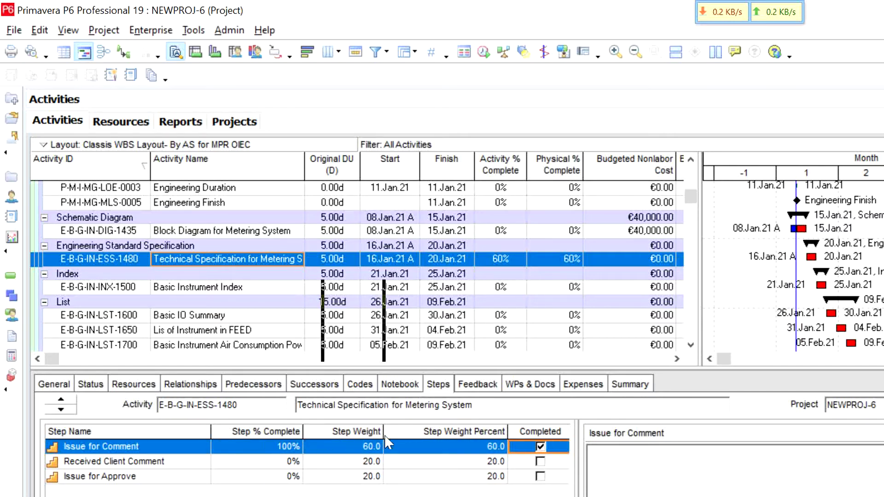
- Check the activity's percent values and complete the Received Client Comment step, reaching 80%
{"action": "left_click", "coordinate": [497, 260]}
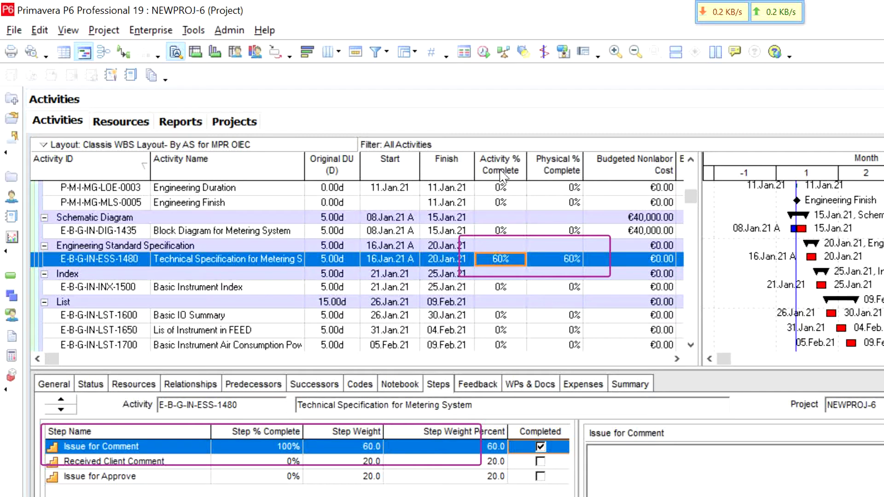
{"action": "left_click", "coordinate": [559, 263]}
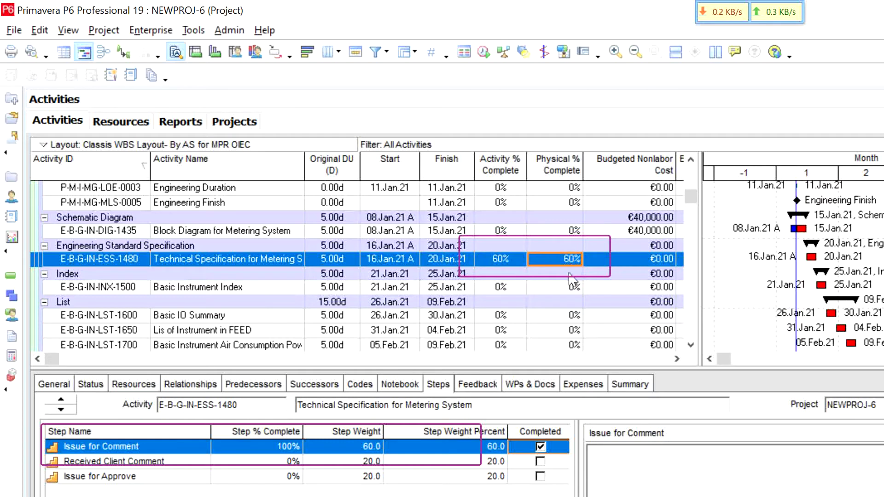
{"action": "left_click", "coordinate": [540, 464]}
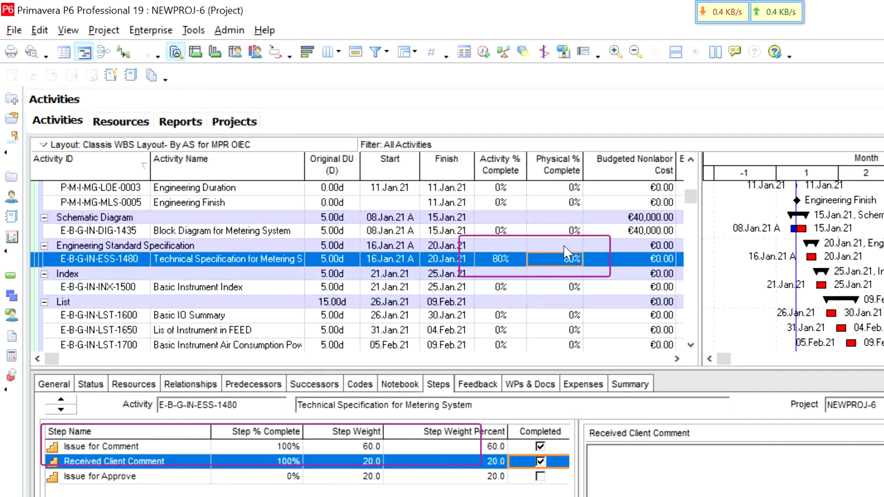
{"action": "left_click", "coordinate": [482, 450]}
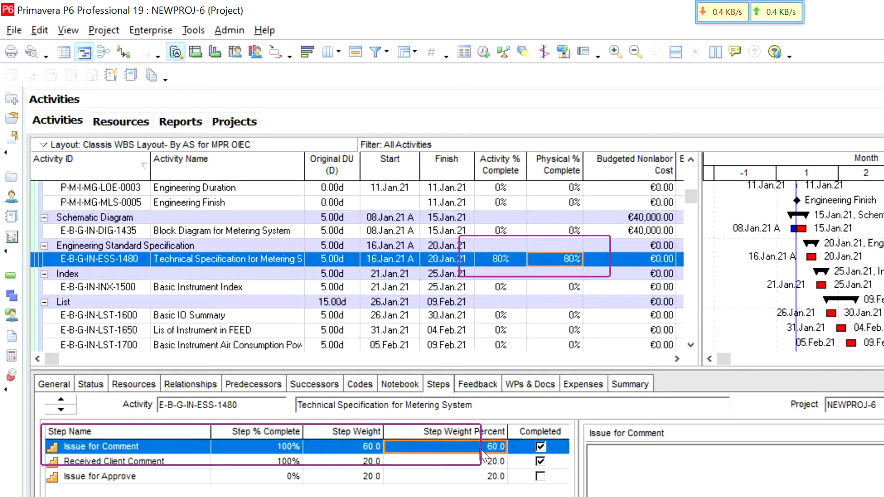
{"action": "left_click", "coordinate": [481, 462]}
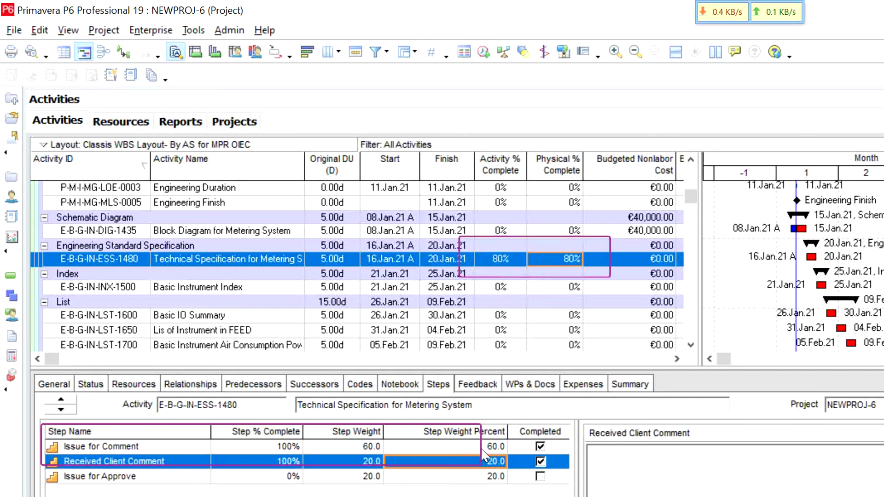
{"action": "left_click", "coordinate": [481, 447], "text": "ctrl"}
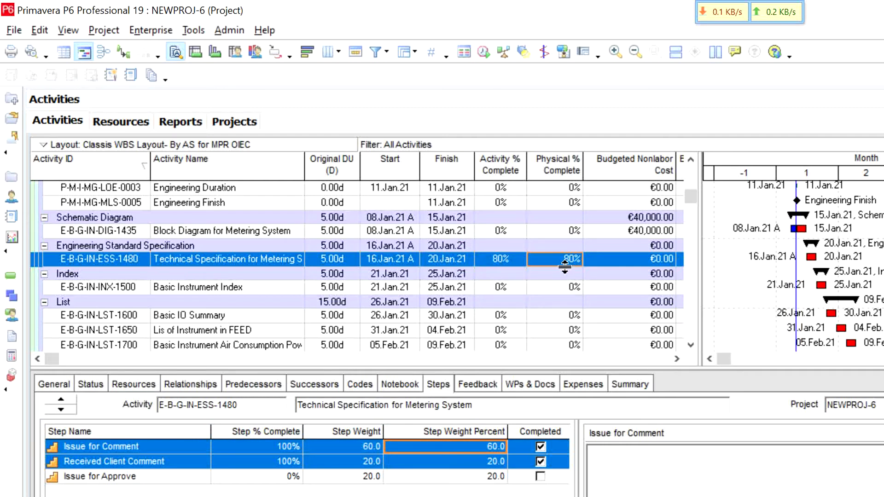
- Leave the metering specification at 80% and move to Basic MTO Summary Instrument and neighbouring activities
{"action": "left_click", "coordinate": [446, 261]}
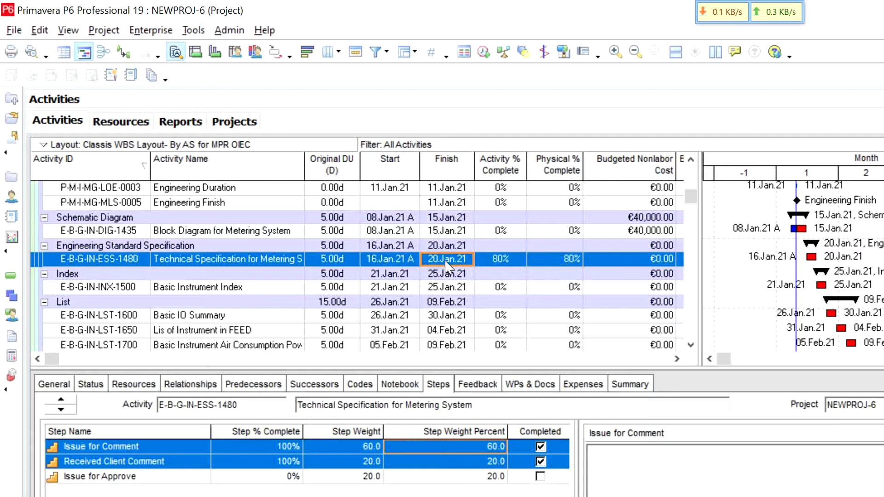
{"action": "left_click", "coordinate": [283, 262]}
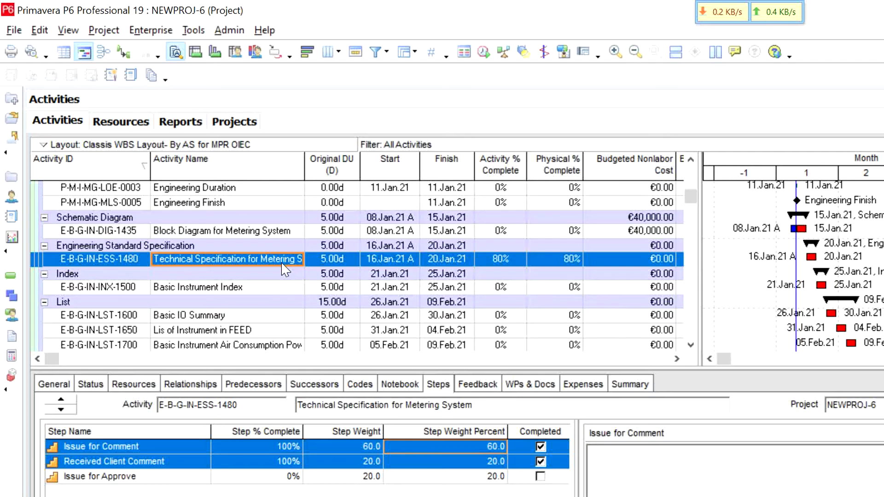
{"action": "scroll", "coordinate": [282, 267], "scroll_direction": "down", "scroll_amount": 4}
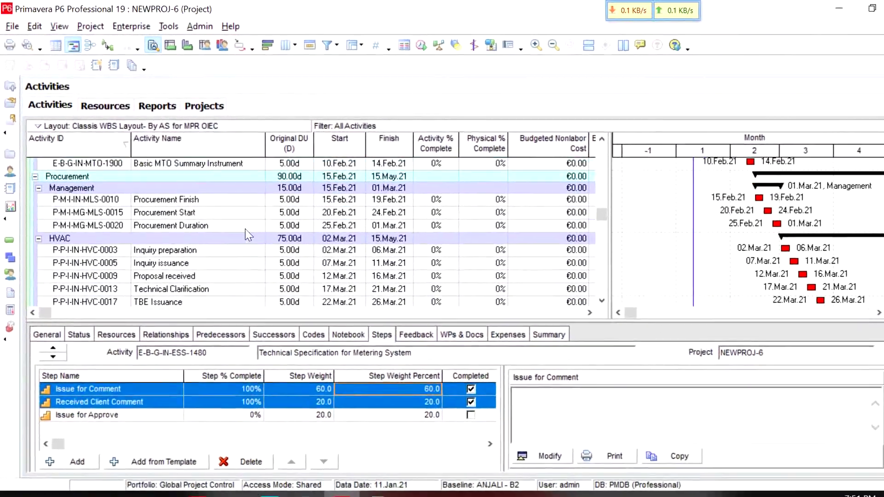
{"action": "scroll", "coordinate": [236, 221], "scroll_direction": "up", "scroll_amount": 6}
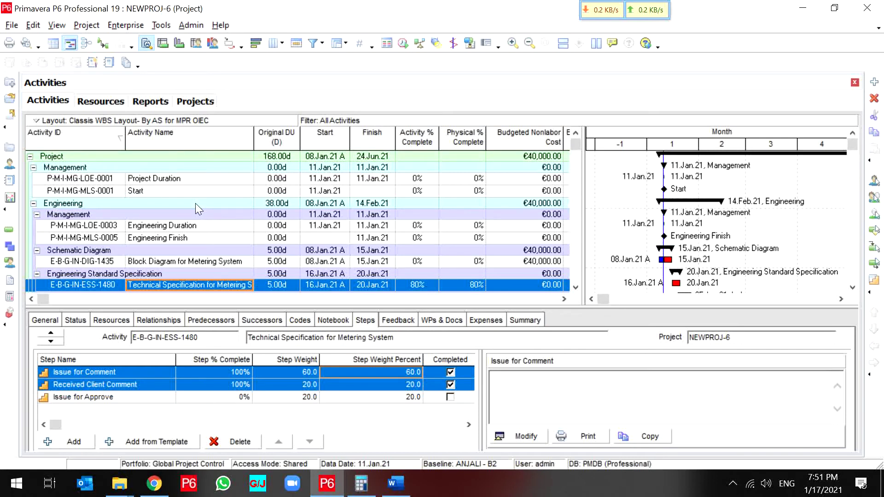
{"action": "scroll", "coordinate": [196, 203], "scroll_direction": "down", "scroll_amount": 4}
{"action": "left_click", "coordinate": [220, 226]}
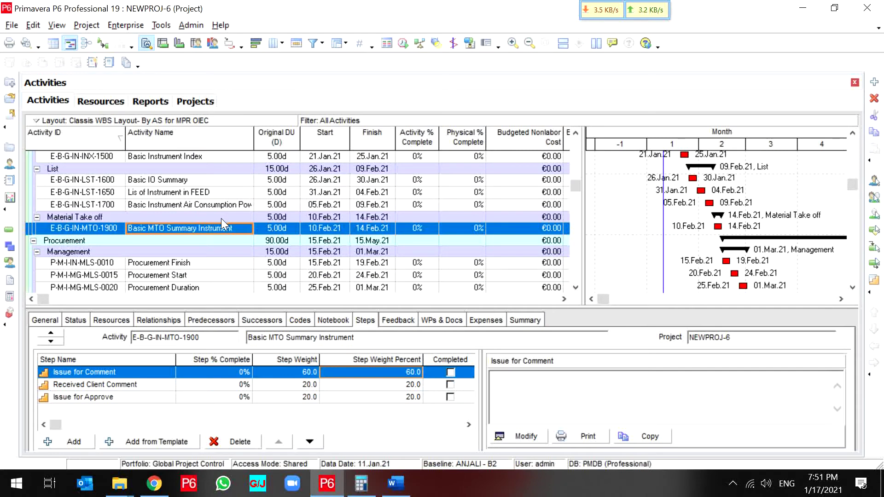
{"action": "key", "text": "Up"}
{"action": "key", "text": "Up"}
{"action": "key", "text": "Up"}
{"action": "key", "text": "Up"}
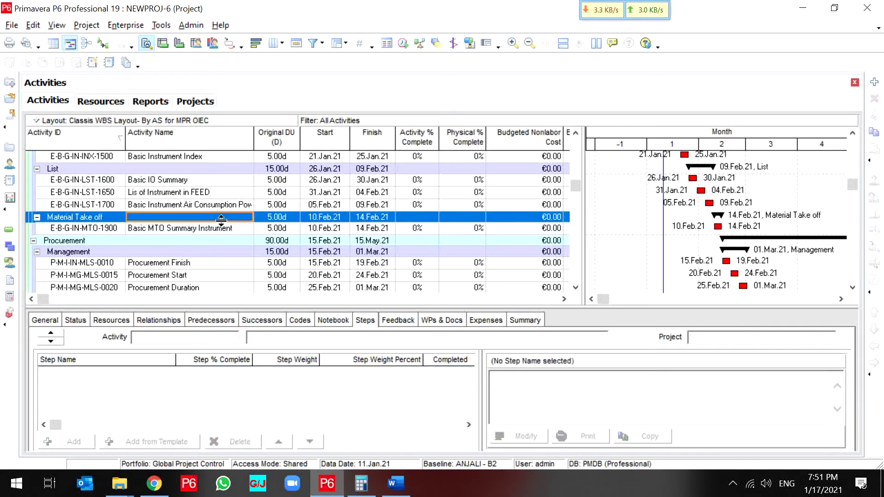
{"action": "key", "text": "Down"}
{"action": "key", "text": "Down"}
{"action": "key", "text": "Down"}
{"action": "key", "text": "Down"}
{"action": "key", "text": "Down"}
{"action": "key", "text": "Down"}
{"action": "key", "text": "Down"}
{"action": "key", "text": "Down"}
{"action": "key", "text": "Down"}
{"action": "key", "text": "Down"}
{"action": "key", "text": "Down"}
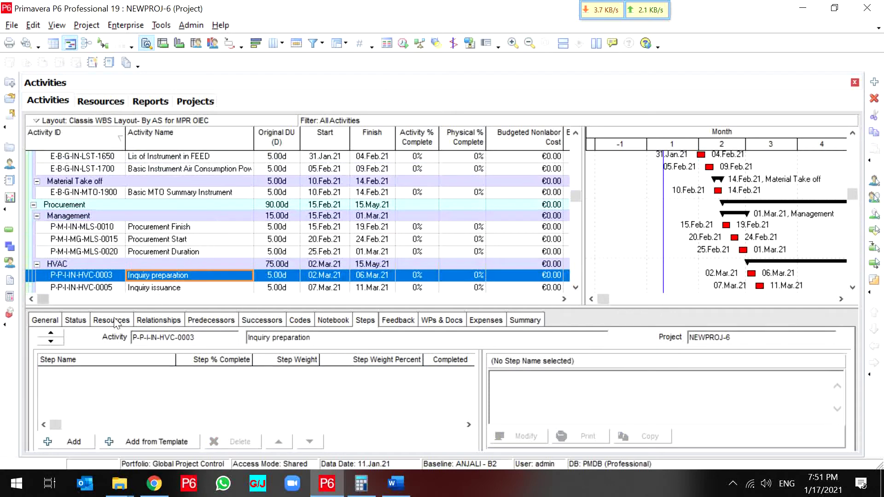
- Review the selected activity's Status, General and Steps details
{"action": "left_click", "coordinate": [76, 321]}
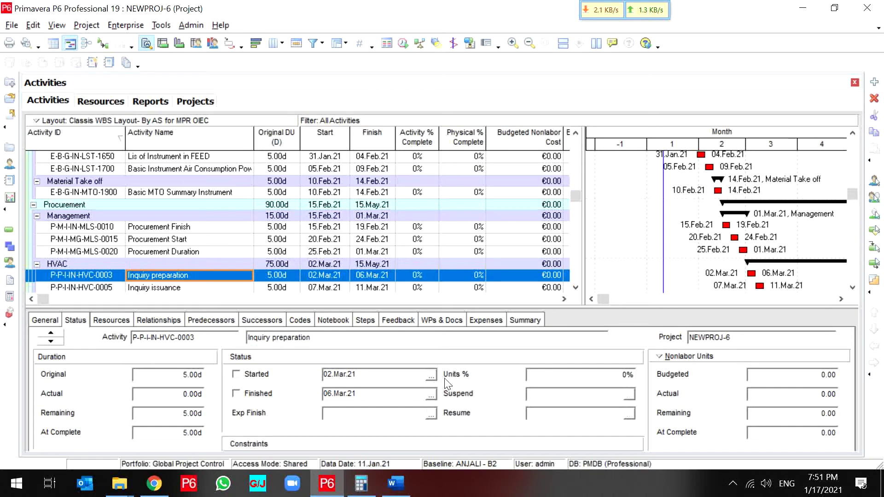
{"action": "left_click", "coordinate": [45, 321]}
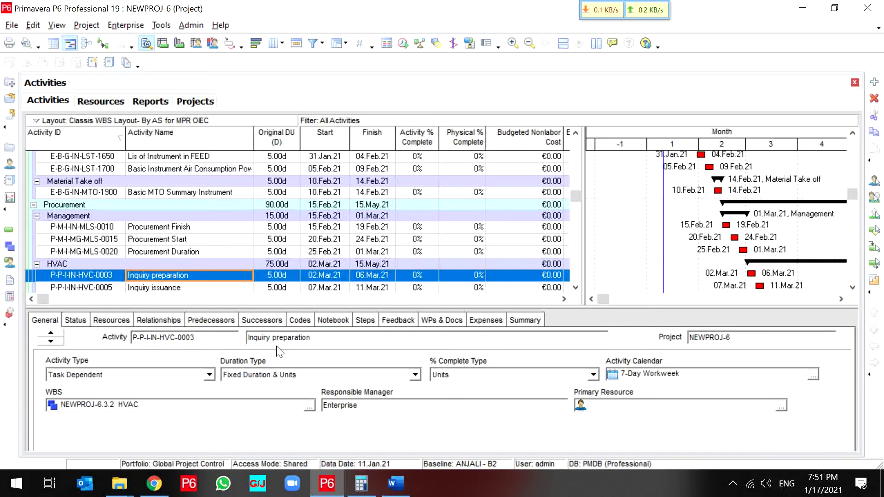
{"action": "left_click", "coordinate": [366, 322]}
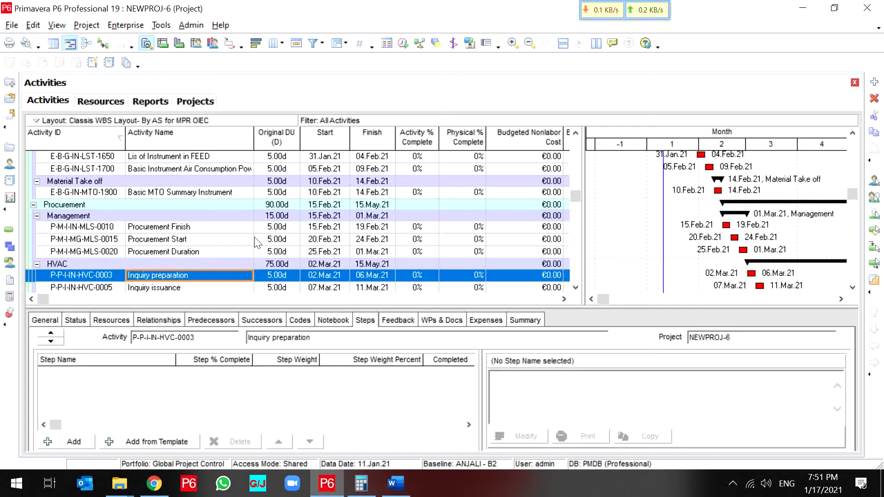
- Browse the HVAC activities (CBE Issuance, Bid Close, TBE Issuance), then select Procurement Finish
{"action": "scroll", "coordinate": [259, 253], "scroll_direction": "down", "scroll_amount": 3}
{"action": "left_click", "coordinate": [227, 233]}
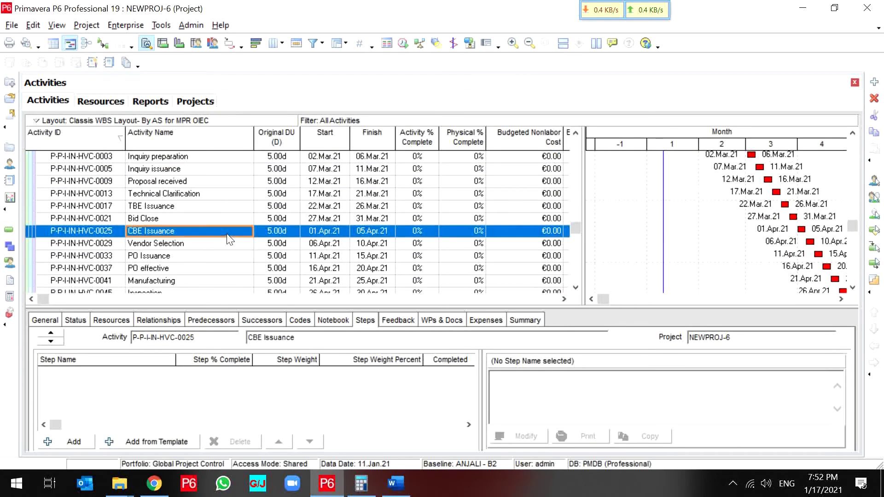
{"action": "key", "text": "Down"}
{"action": "key", "text": "Down"}
{"action": "key", "text": "Down"}
{"action": "key", "text": "Down"}
{"action": "key", "text": "Down"}
{"action": "key", "text": "Up"}
{"action": "key", "text": "Up"}
{"action": "key", "text": "Up"}
{"action": "key", "text": "Up"}
{"action": "key", "text": "Up"}
{"action": "key", "text": "Up"}
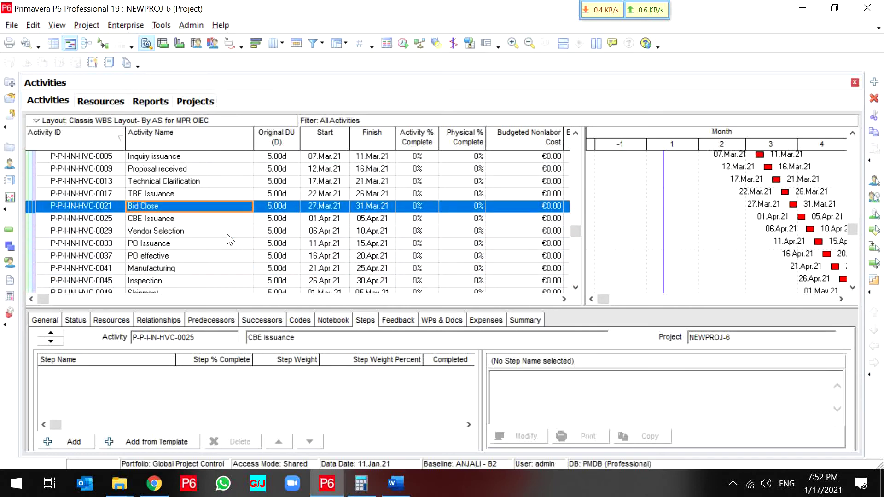
{"action": "key", "text": "Up"}
{"action": "scroll", "coordinate": [228, 239], "scroll_direction": "up", "scroll_amount": 4}
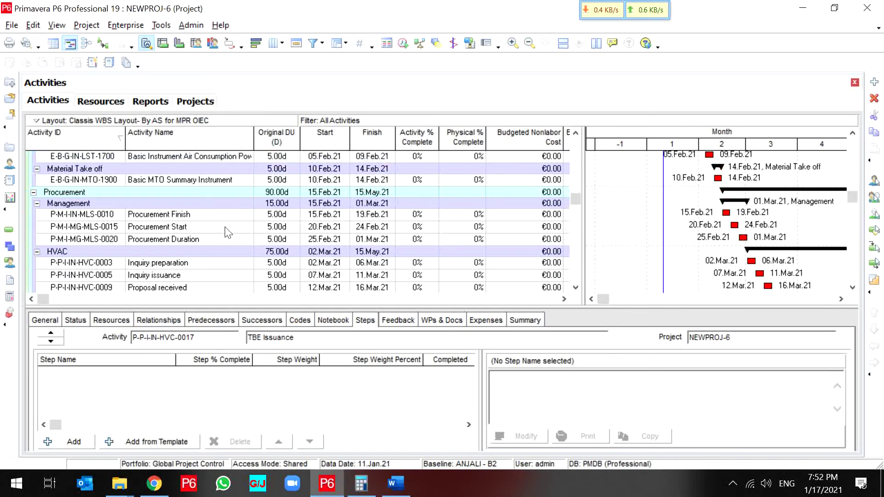
{"action": "left_click", "coordinate": [225, 225]}
{"action": "left_click", "coordinate": [225, 214]}
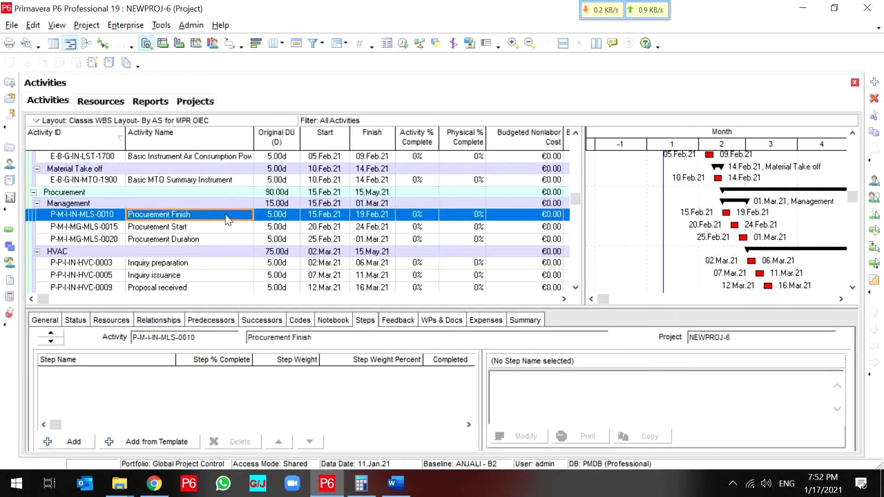